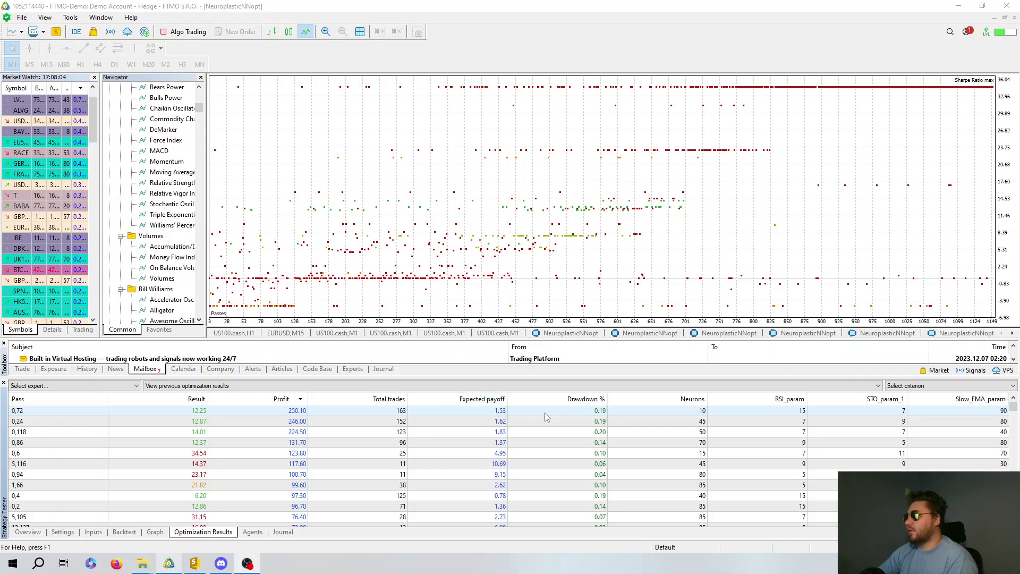
# Inspect the most profitable optimization pass, then bring the NeuroplasticNNopt source up in MetaEditor.
pyautogui.click(601, 412)
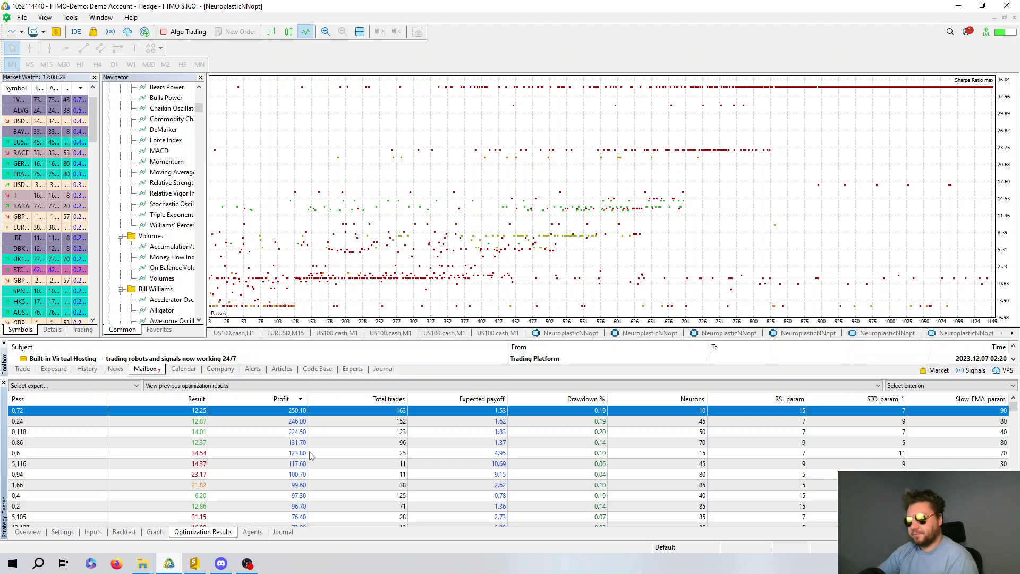
pyautogui.click(198, 568)
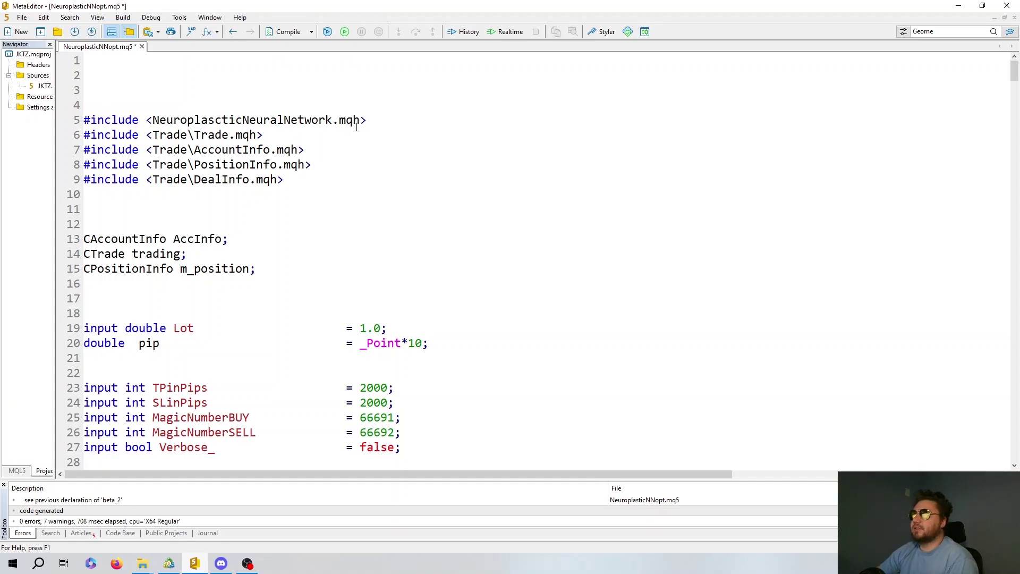
pyautogui.moveTo(366, 120); pyautogui.dragTo(82, 120)
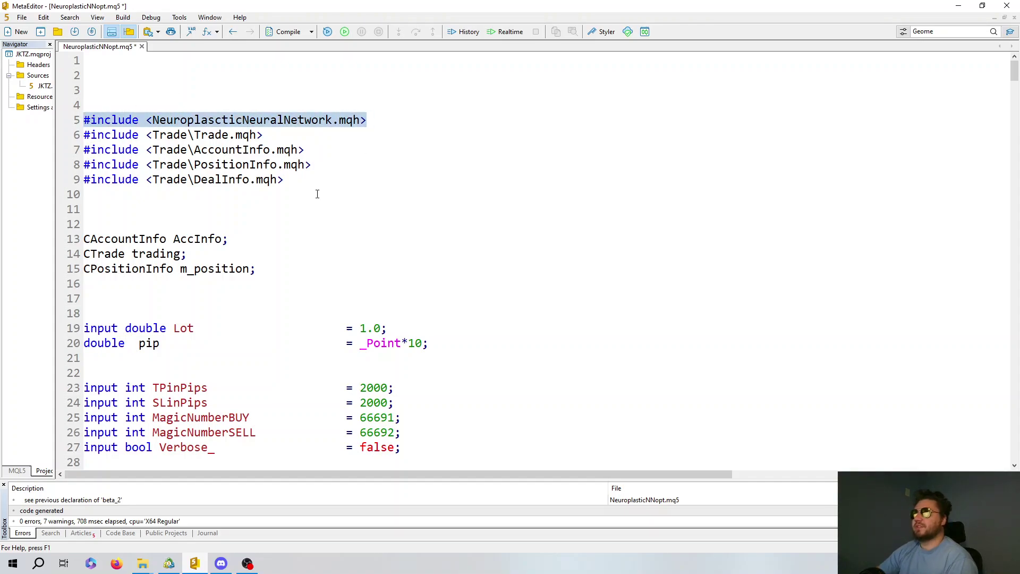
pyautogui.scroll(-1, 317, 194)
pyautogui.scroll(1, 425, 175)
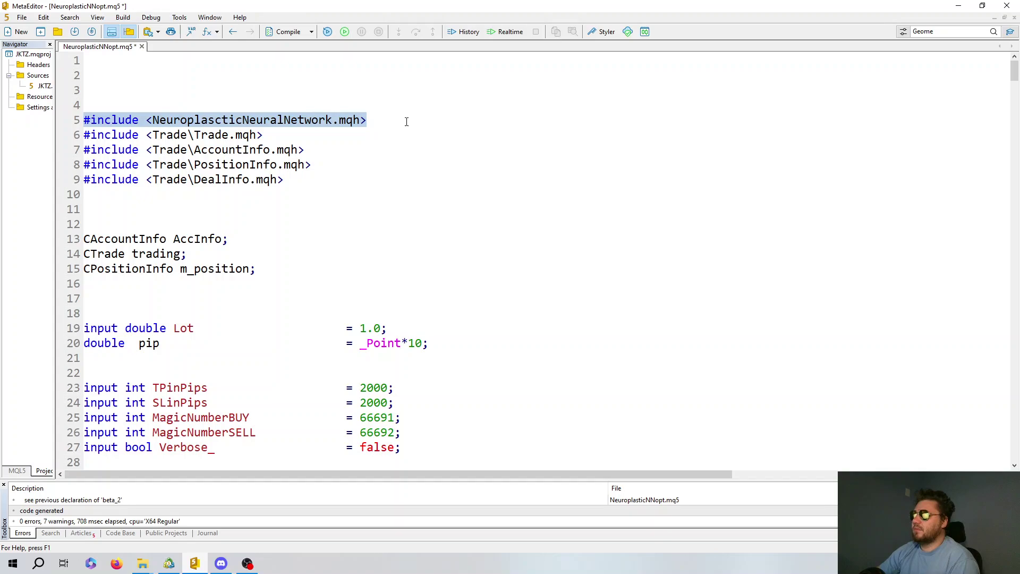
pyautogui.click(385, 122)
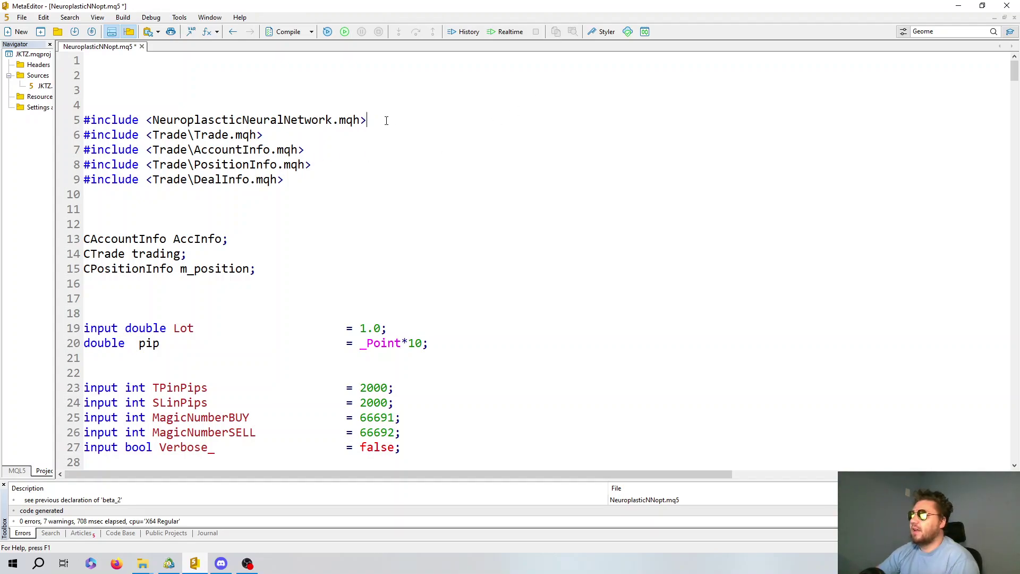
pyautogui.moveTo(386, 121); pyautogui.dragTo(189, 102)
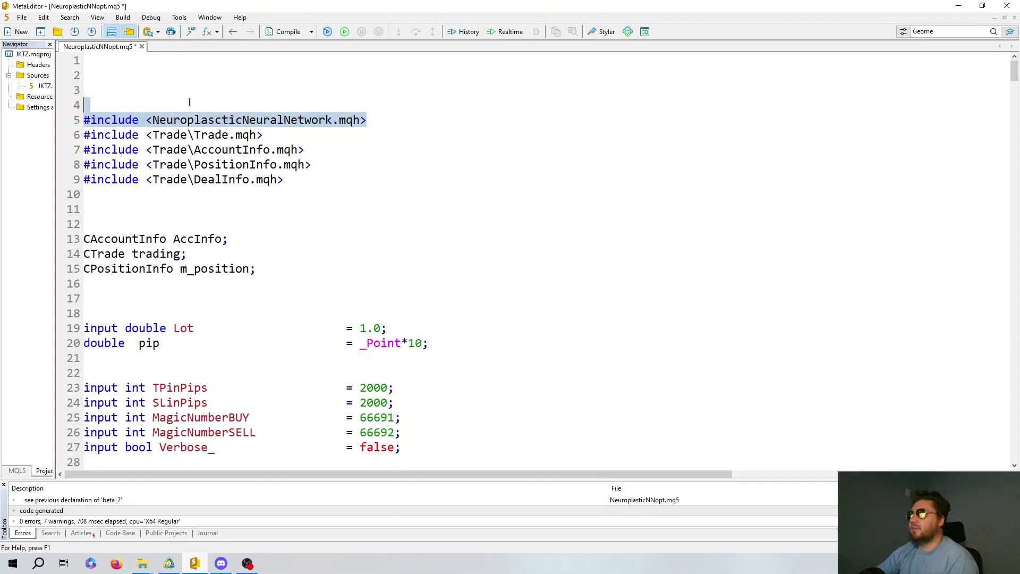
pyautogui.hotkey('shift', 'Down')
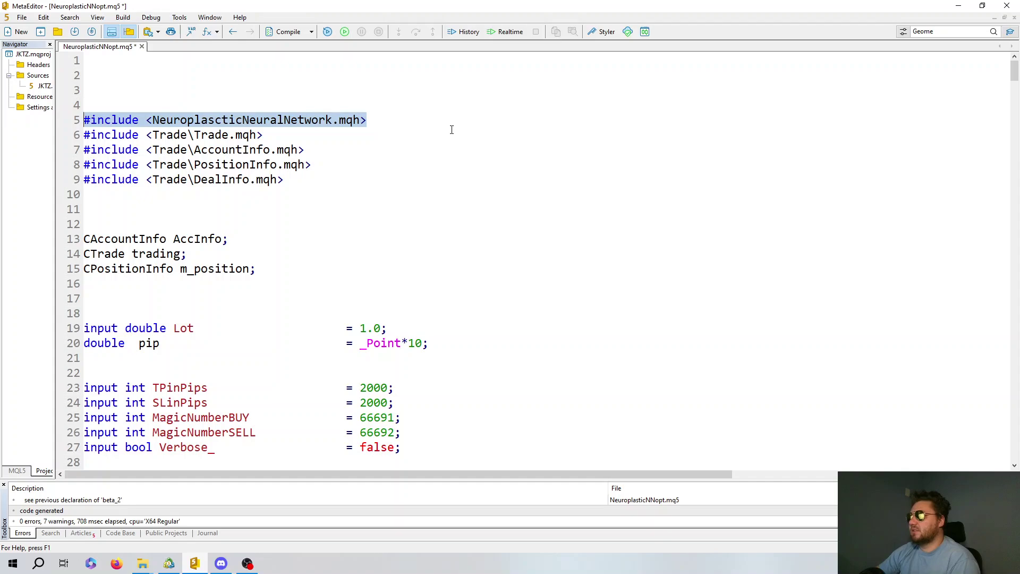
pyautogui.moveTo(386, 119); pyautogui.dragTo(85, 105)
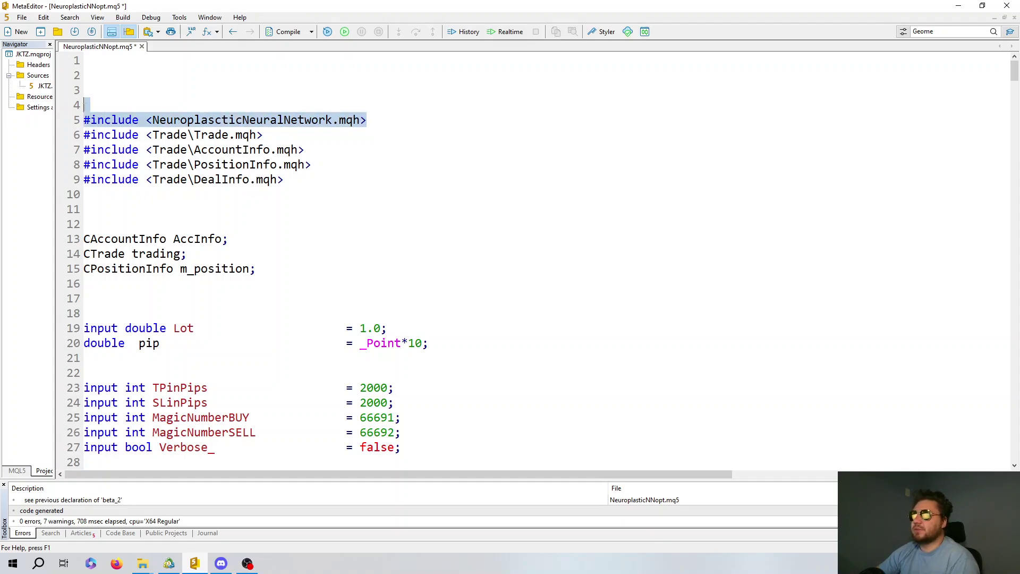
pyautogui.hotkey('shift', 'Down')
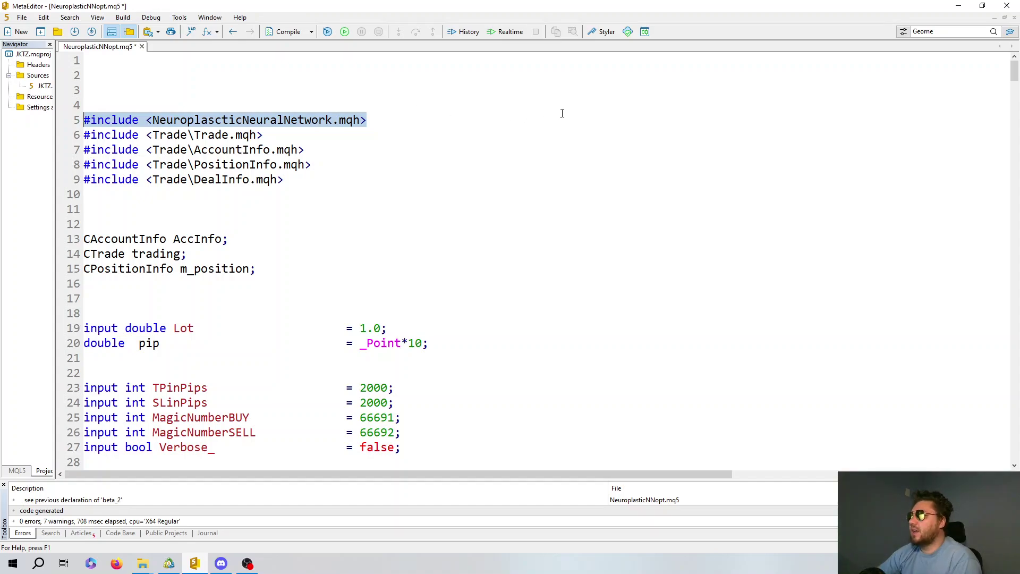
pyautogui.click(534, 115)
pyautogui.moveTo(376, 116); pyautogui.dragTo(82, 122)
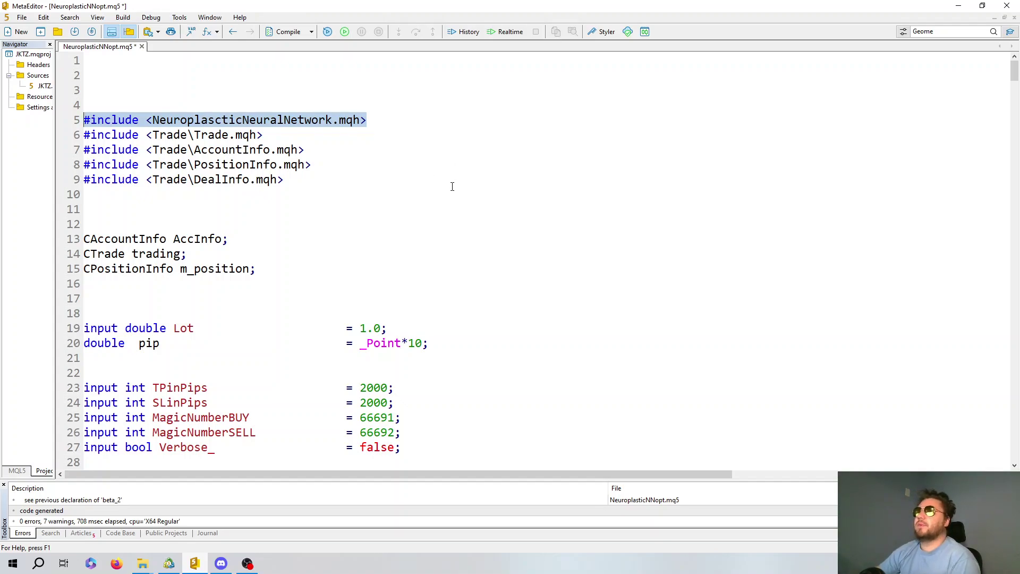
pyautogui.scroll(-1, 370, 195)
pyautogui.scroll(1, 382, 188)
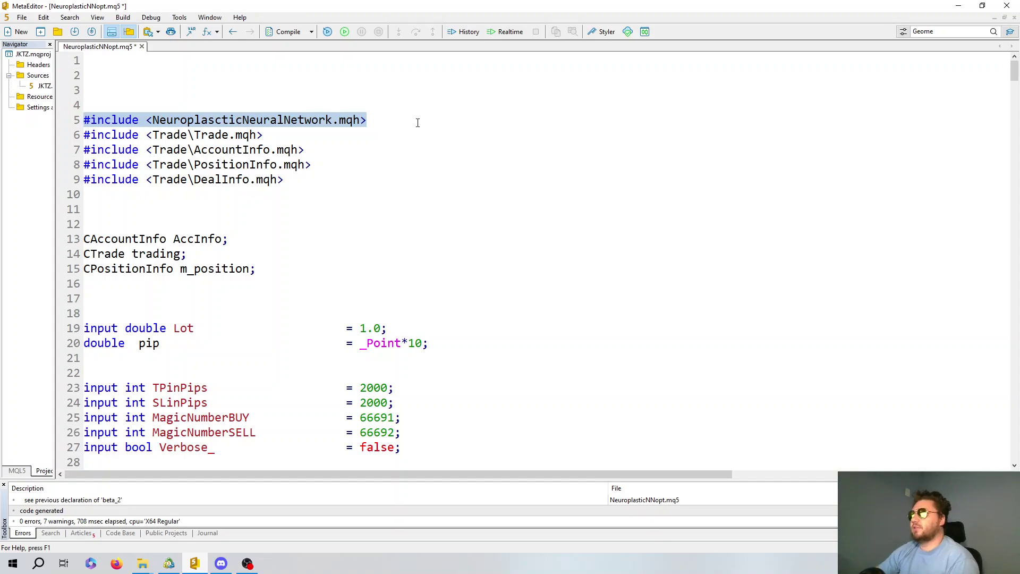
pyautogui.scroll(-2, 418, 123)
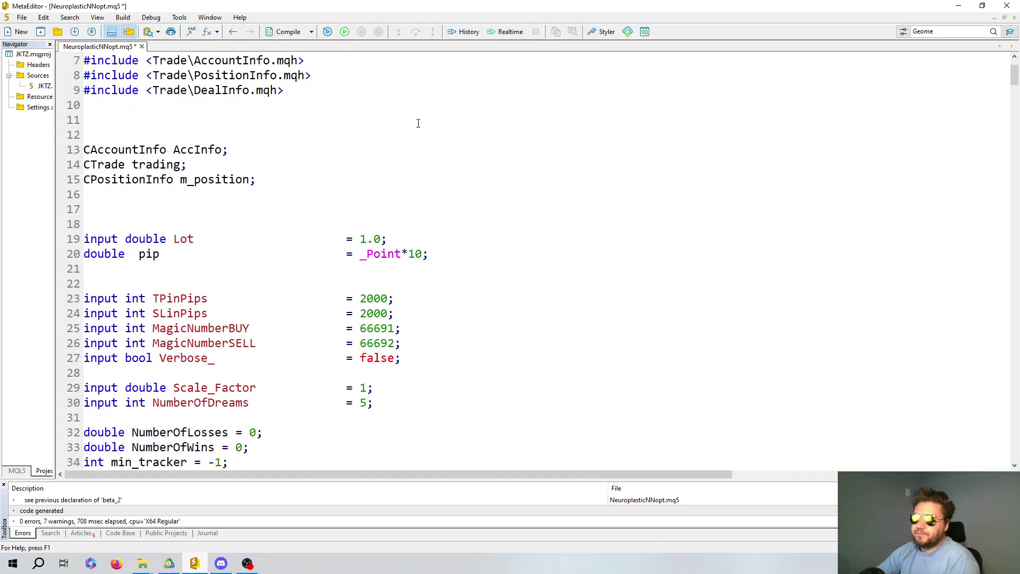
pyautogui.scroll(-1, 344, 137)
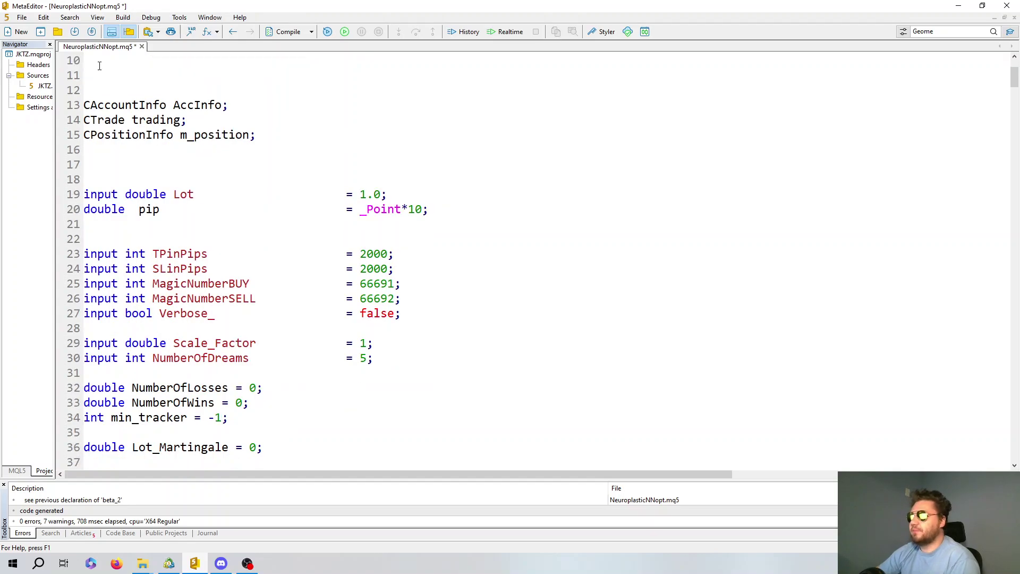
pyautogui.scroll(2, 99, 66)
pyautogui.scroll(1, 99, 65)
pyautogui.scroll(-3, 107, 59)
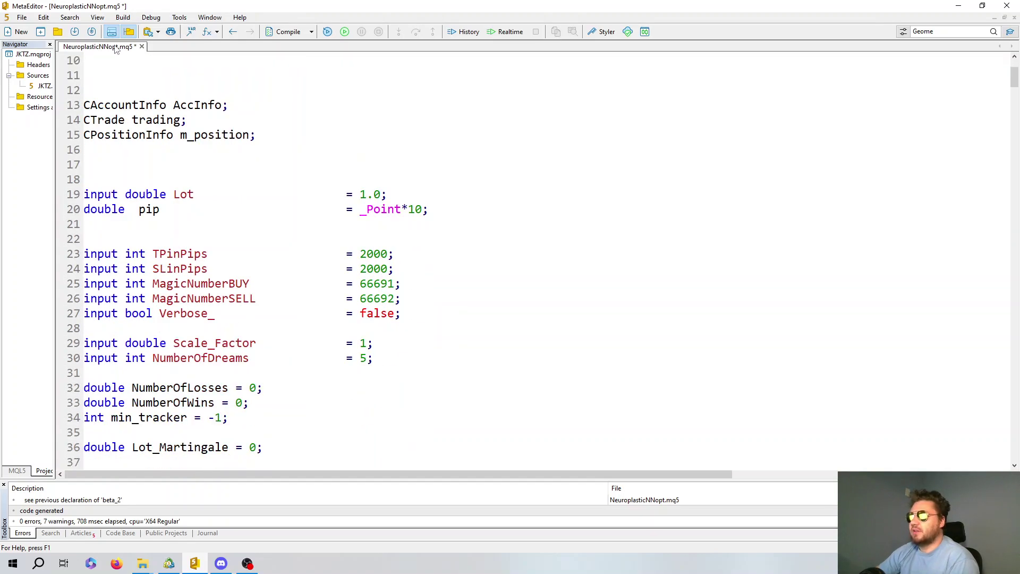
pyautogui.scroll(-1, 286, 87)
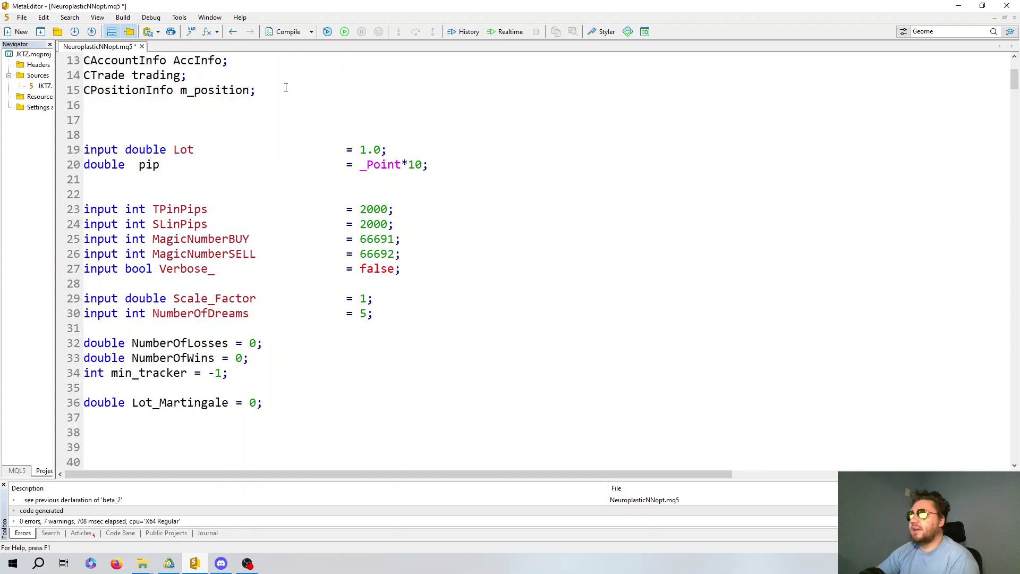
pyautogui.scroll(1, 286, 87)
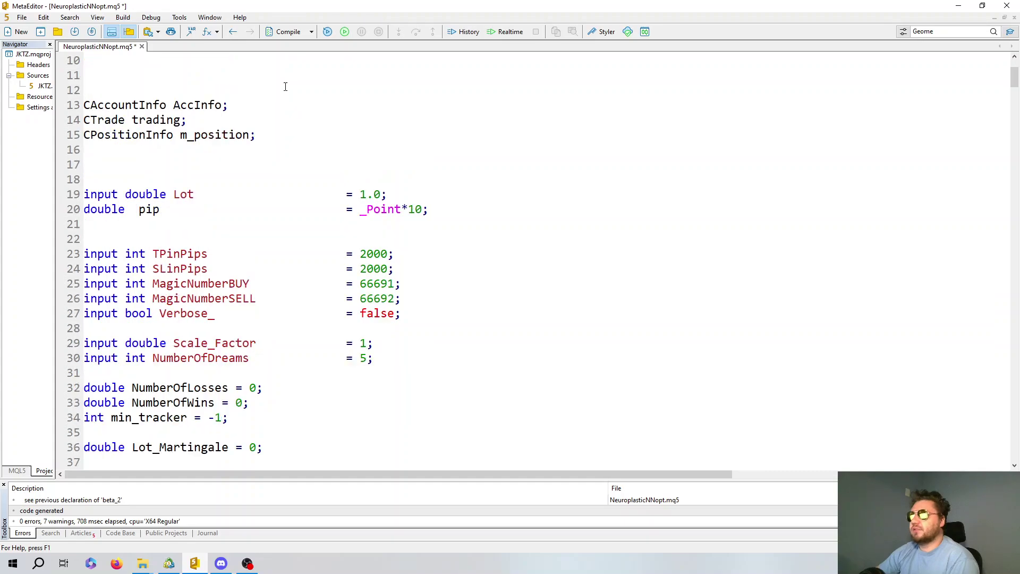
pyautogui.moveTo(300, 145)
pyautogui.mouseDown()
pyautogui.moveTo(84, 105)
pyautogui.moveTo(311, 165)
pyautogui.mouseUp()
pyautogui.scroll(3, 279, 109)
pyautogui.click(306, 149)
pyautogui.scroll(-1, 312, 175)
pyautogui.scroll(-1, 248, 137)
pyautogui.scroll(-2, 305, 134)
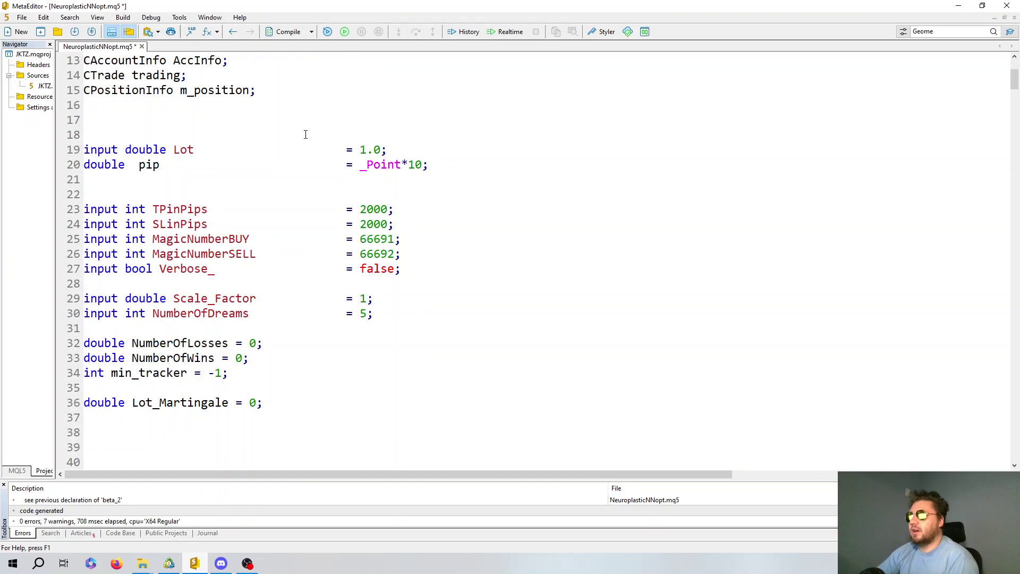
pyautogui.scroll(-2, 253, 155)
pyautogui.scroll(1, 237, 139)
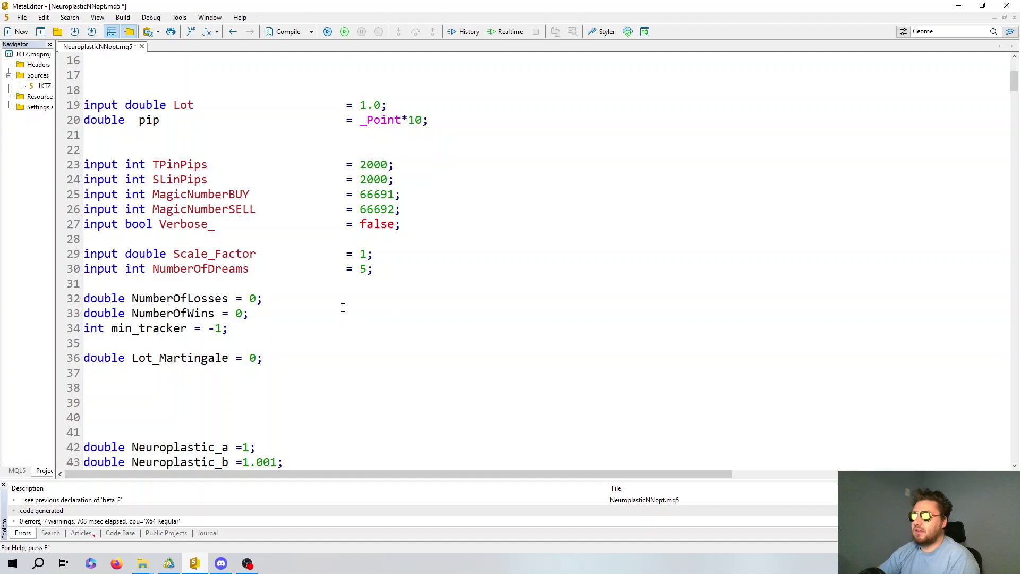
pyautogui.moveTo(374, 269); pyautogui.dragTo(85, 268)
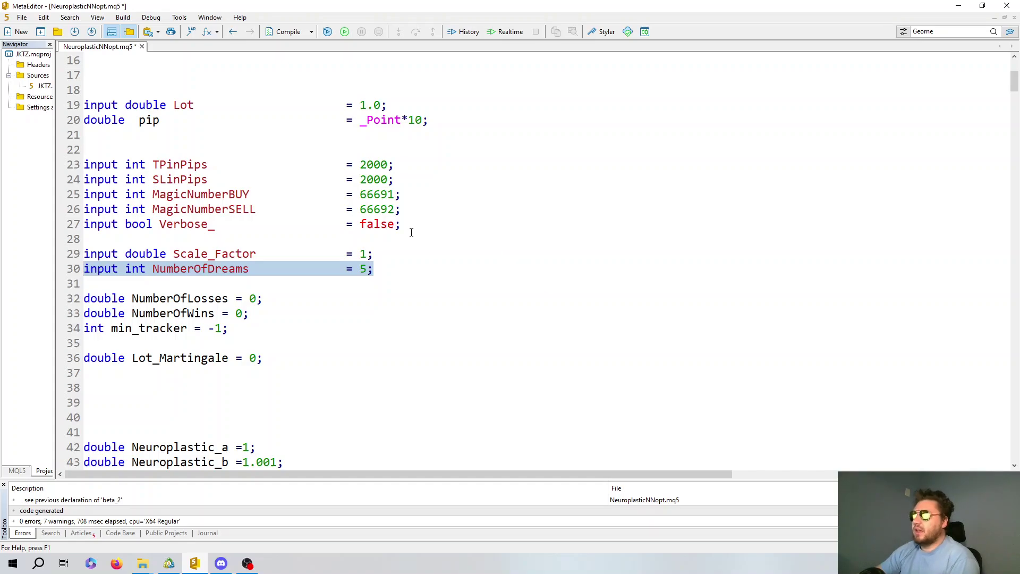
pyautogui.click(267, 260)
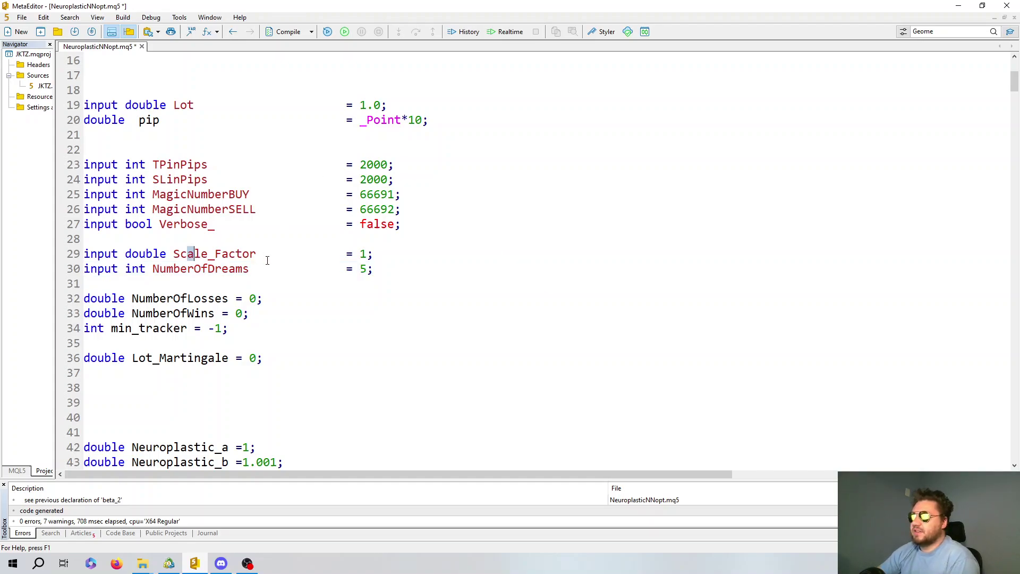
pyautogui.click(425, 226)
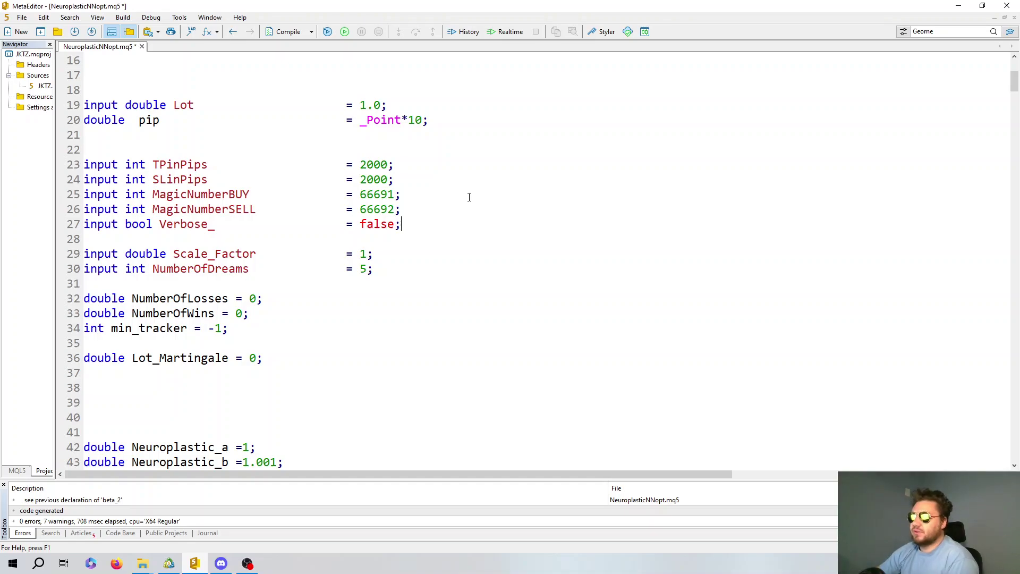
pyautogui.scroll(-2, 470, 197)
pyautogui.scroll(-2, 203, 194)
pyautogui.scroll(-1, 249, 218)
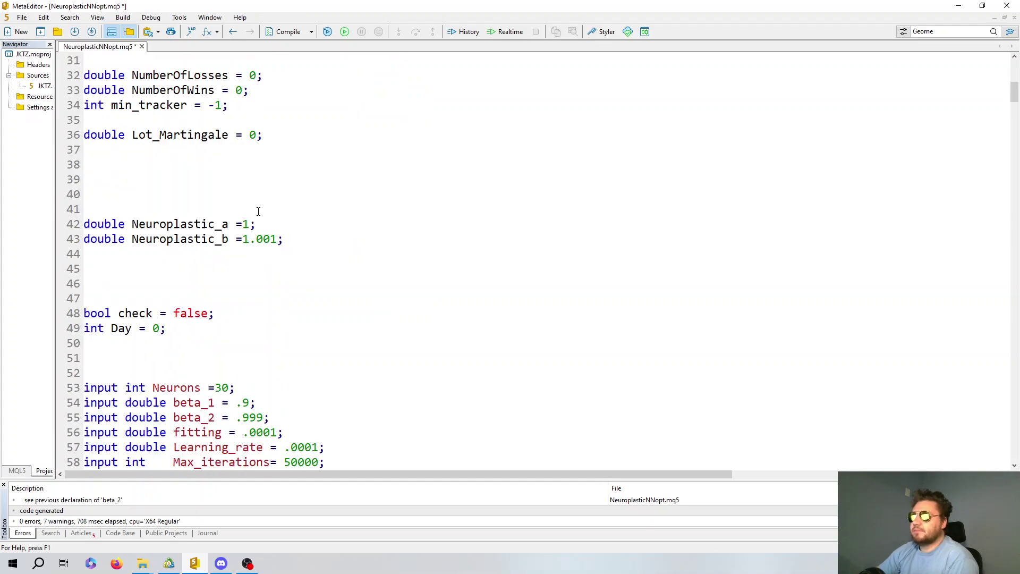
pyautogui.moveTo(325, 254); pyautogui.dragTo(110, 207)
pyautogui.click(309, 225)
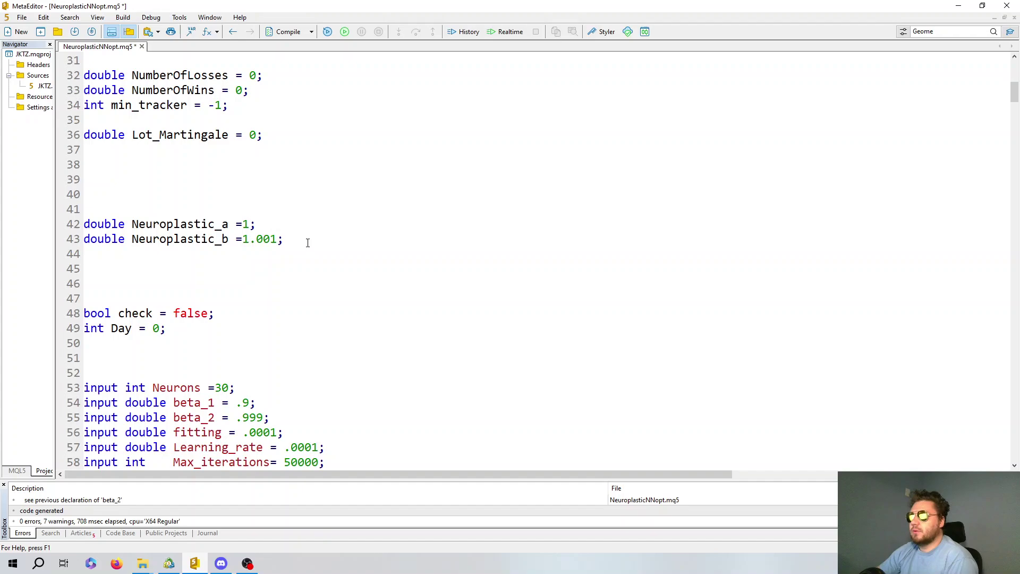
pyautogui.scroll(-2, 308, 241)
pyautogui.scroll(-1, 307, 233)
pyautogui.scroll(-1, 227, 228)
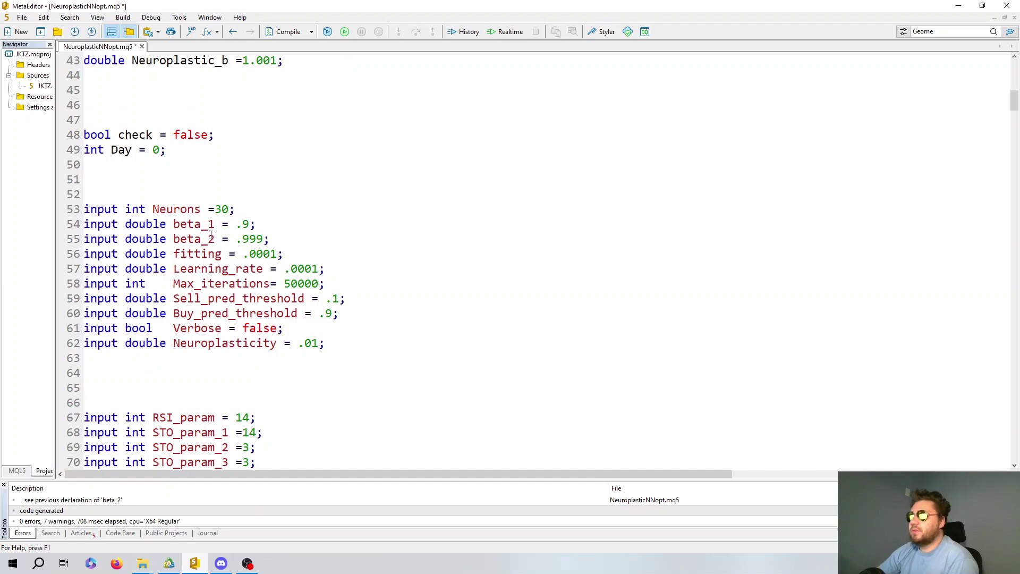
pyautogui.moveTo(284, 232); pyautogui.dragTo(84, 224)
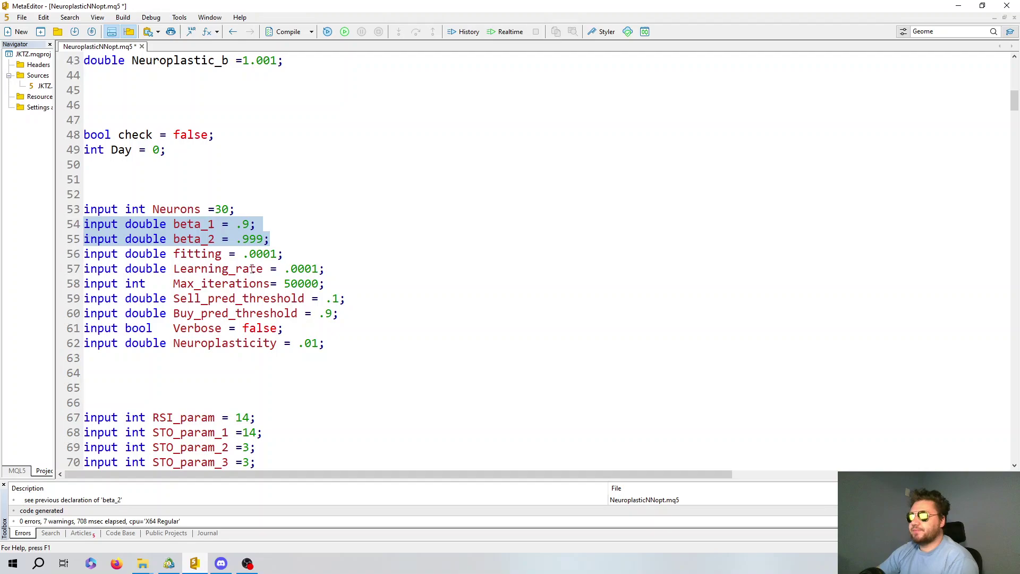
pyautogui.scroll(-1, 252, 269)
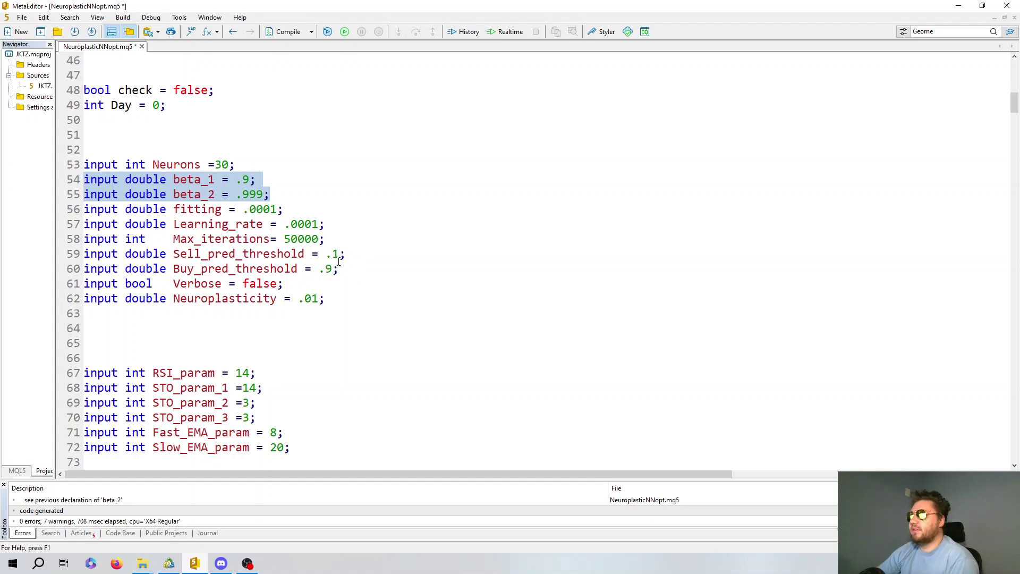
pyautogui.scroll(-1, 329, 268)
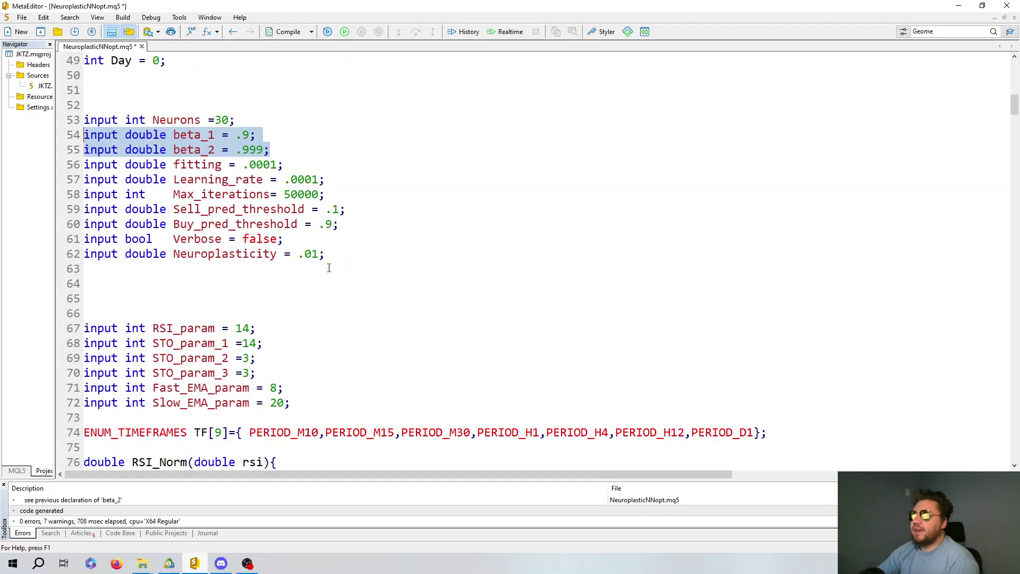
pyautogui.scroll(-1, 312, 257)
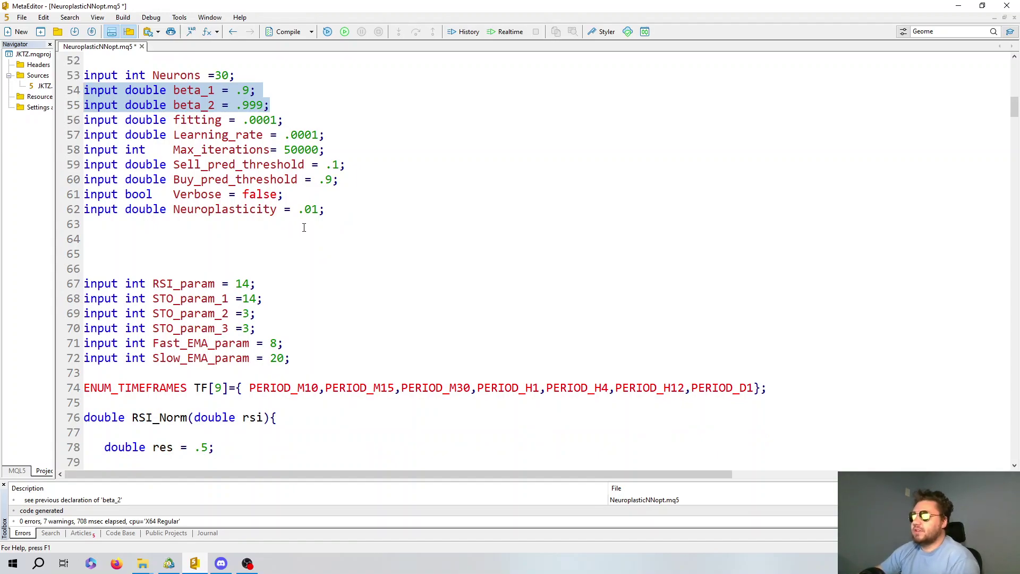
pyautogui.scroll(-1, 304, 227)
pyautogui.scroll(-2, 281, 342)
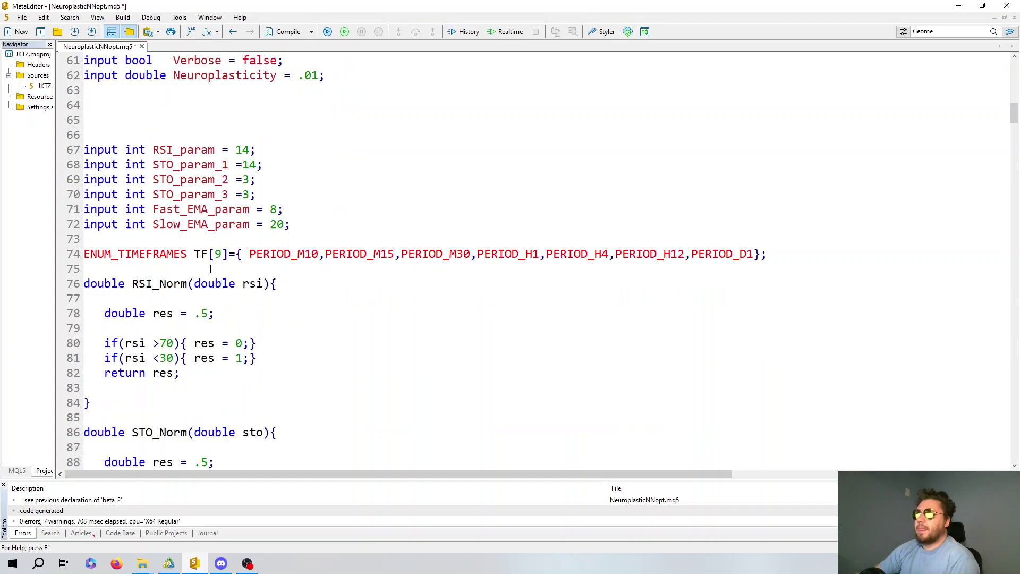
pyautogui.moveTo(300, 225); pyautogui.dragTo(43, 154)
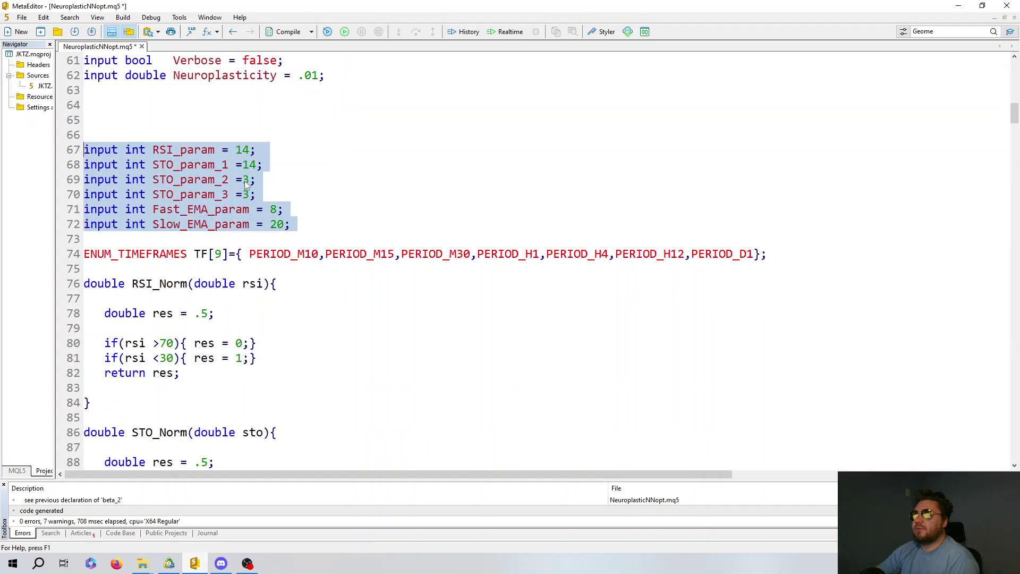
pyautogui.scroll(-1, 298, 215)
pyautogui.click(331, 217)
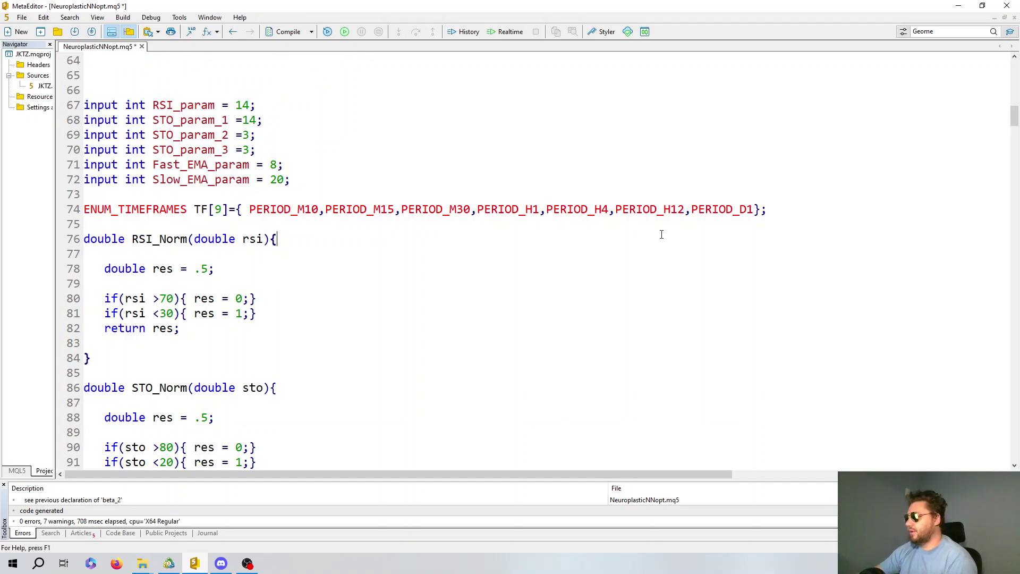
pyautogui.scroll(-2, 272, 261)
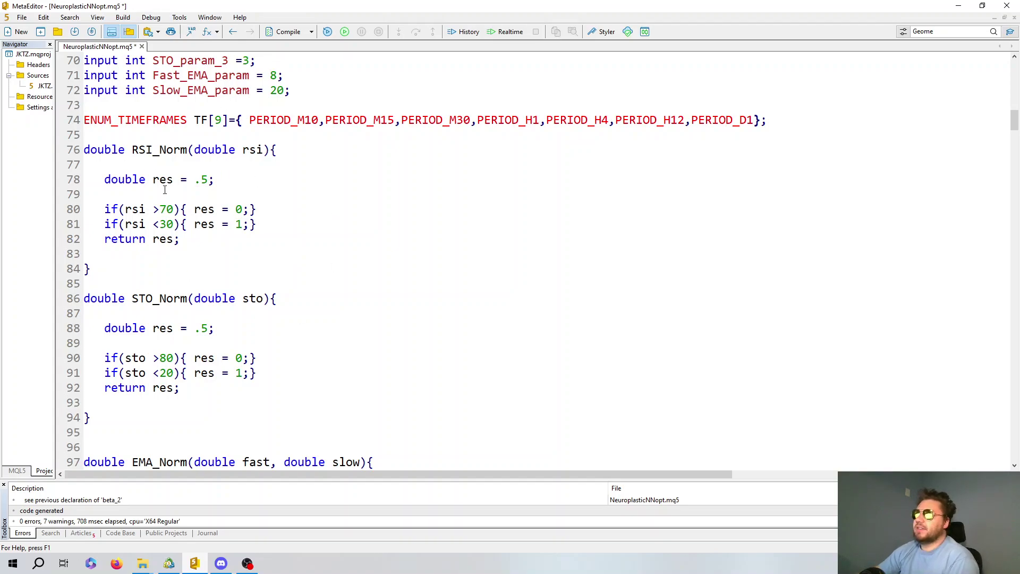
pyautogui.scroll(-1, 164, 190)
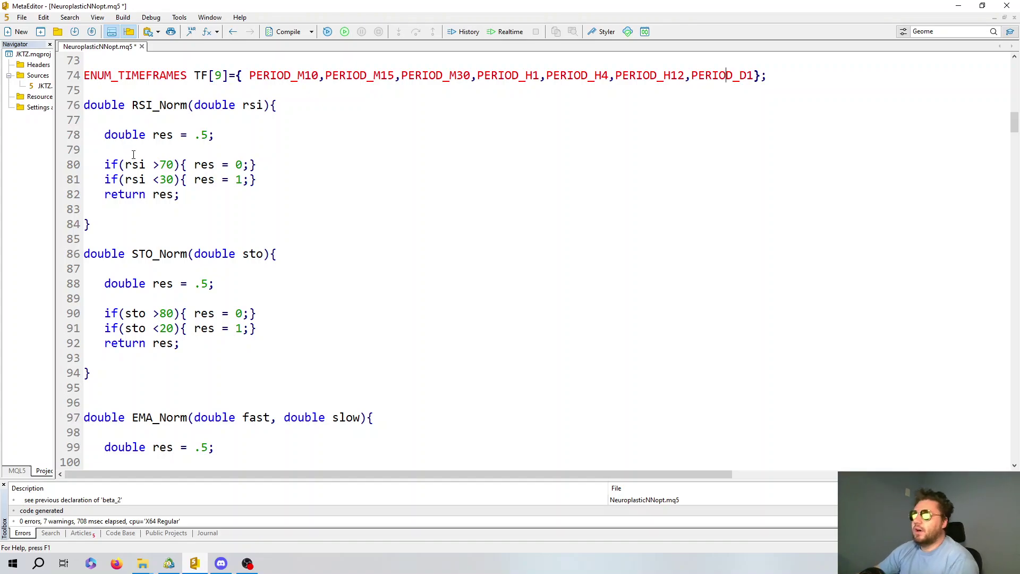
pyautogui.scroll(-1, 133, 154)
pyautogui.scroll(-1, 133, 154)
pyautogui.scroll(2, 250, 368)
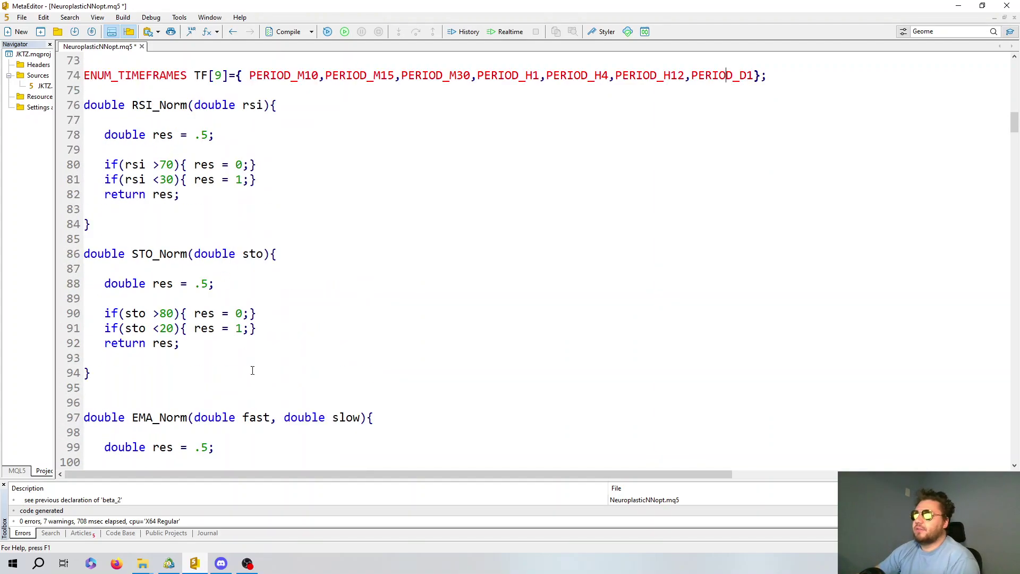
pyautogui.scroll(2, 193, 335)
pyautogui.scroll(-1, 260, 298)
pyautogui.scroll(1, 238, 265)
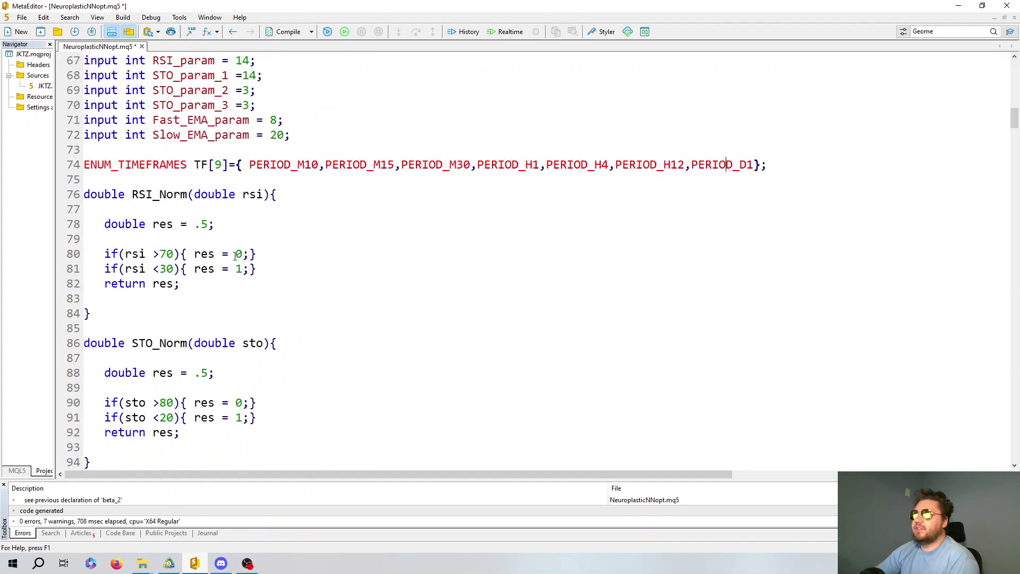
pyautogui.scroll(-2, 238, 239)
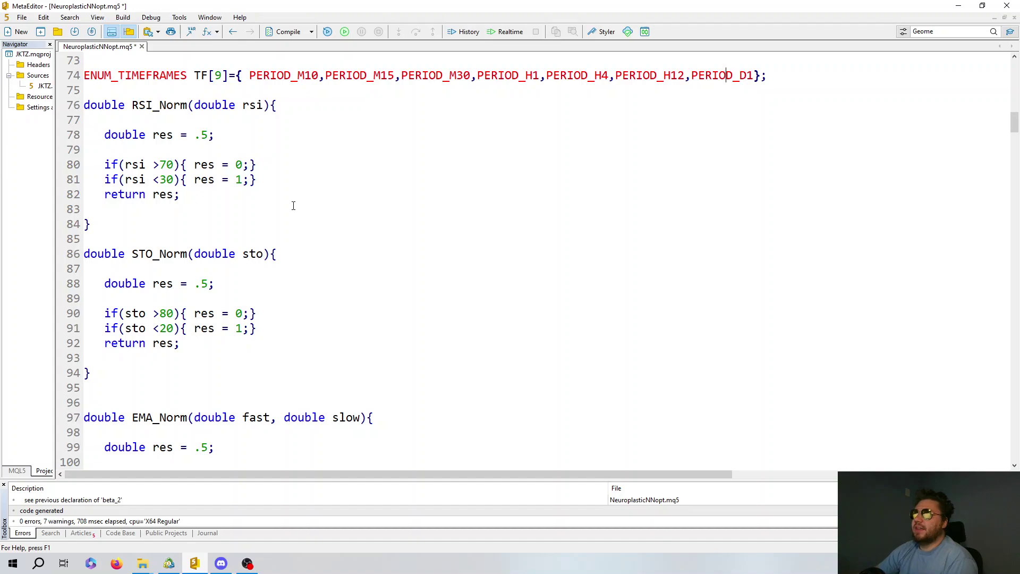
pyautogui.moveTo(181, 194); pyautogui.dragTo(107, 140)
pyautogui.click(127, 165)
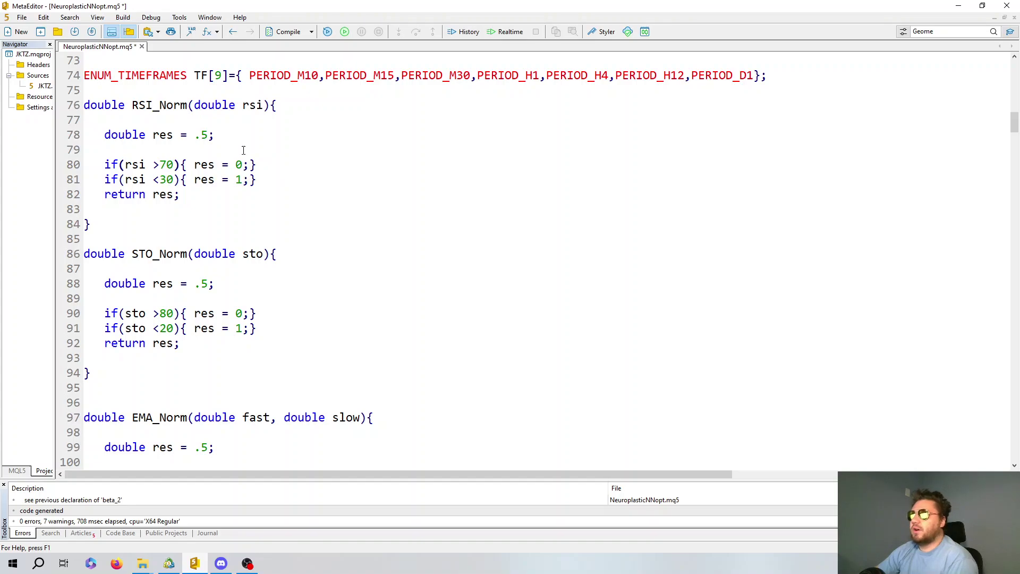
pyautogui.scroll(-2, 243, 151)
pyautogui.scroll(-1, 206, 164)
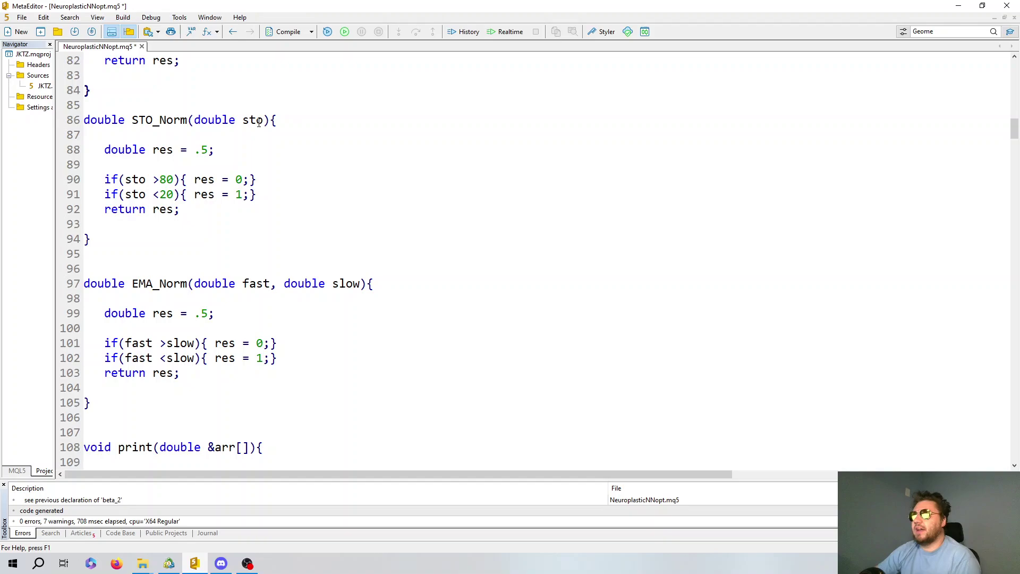
pyautogui.scroll(-1, 183, 154)
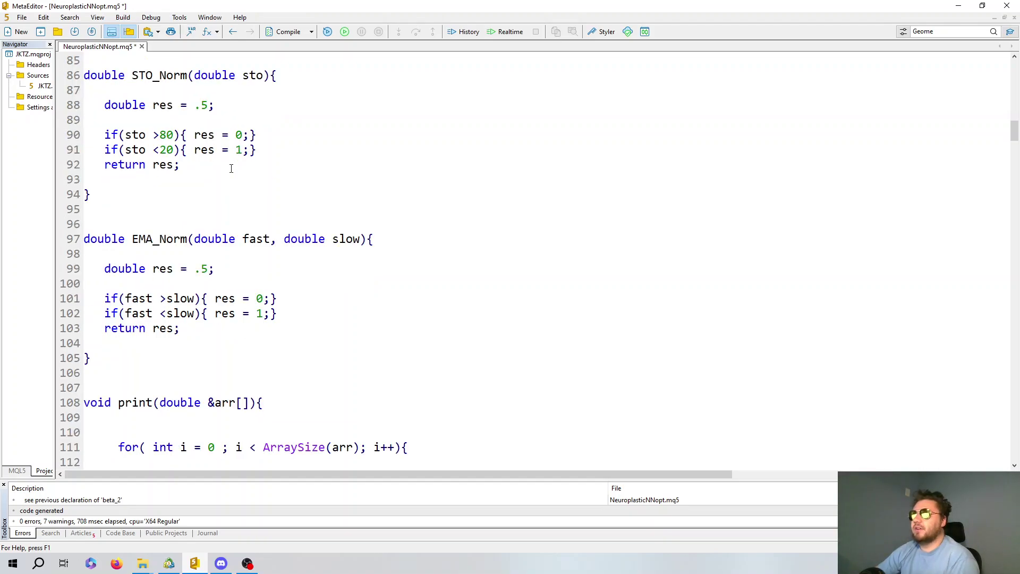
pyautogui.scroll(-1, 159, 223)
pyautogui.scroll(-2, 154, 229)
pyautogui.scroll(-2, 242, 178)
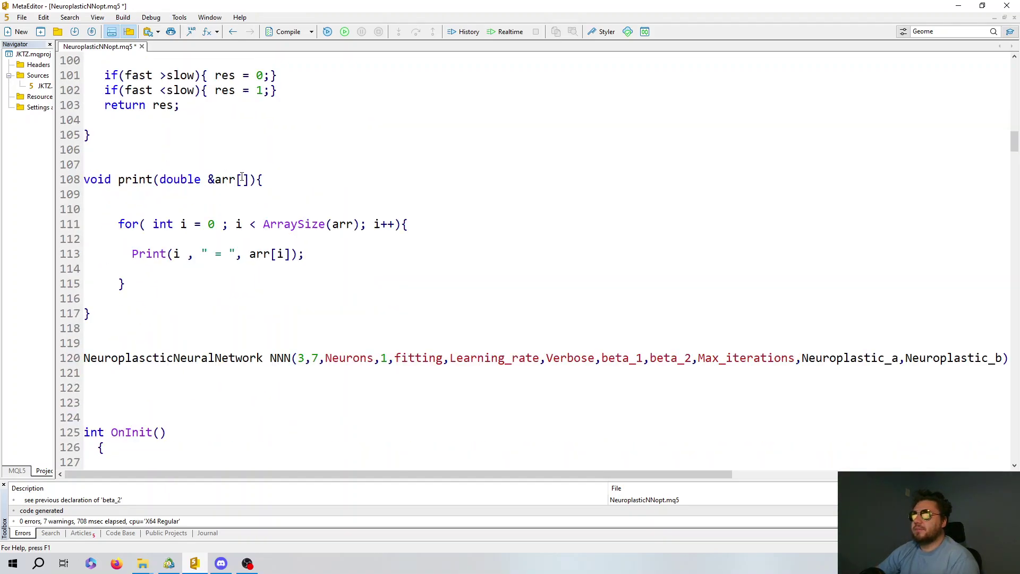
pyautogui.scroll(-1, 185, 185)
pyautogui.scroll(-2, 238, 194)
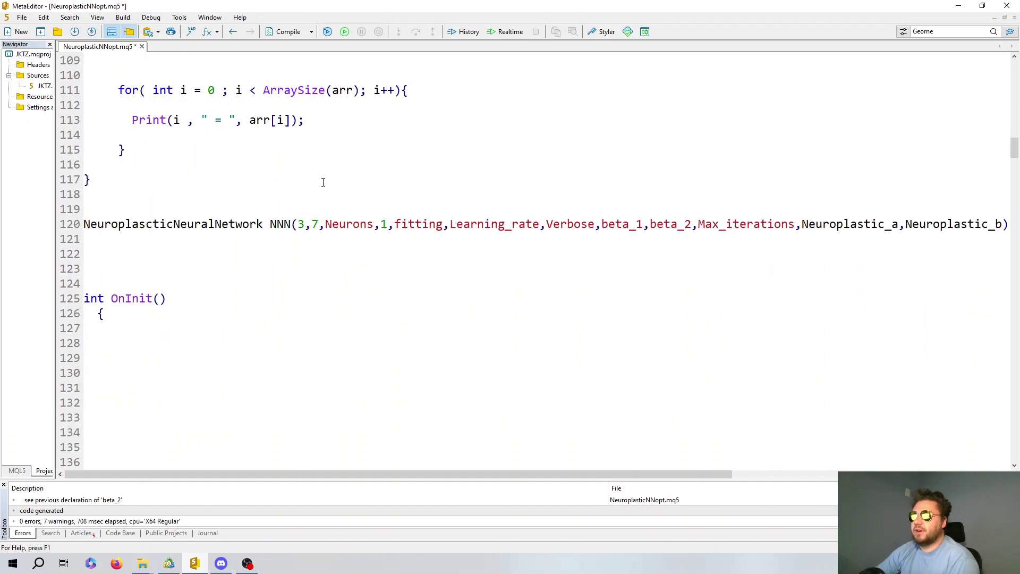
pyautogui.scroll(-1, 241, 198)
pyautogui.moveTo(84, 195)
pyautogui.mouseDown()
pyautogui.moveTo(85, 135)
pyautogui.moveTo(84, 180)
pyautogui.mouseUp()
pyautogui.click(207, 207)
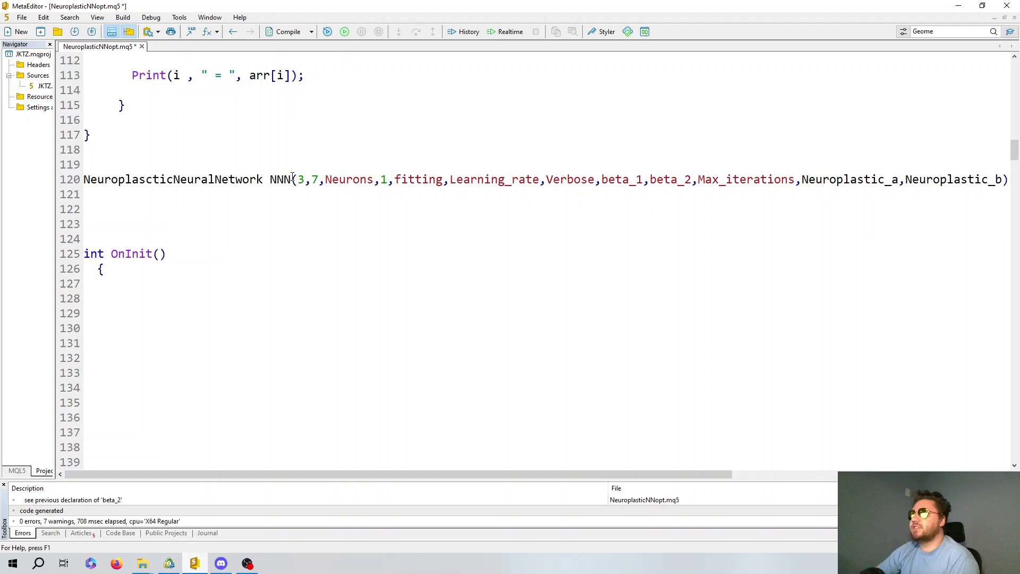
pyautogui.scroll(-4, 253, 239)
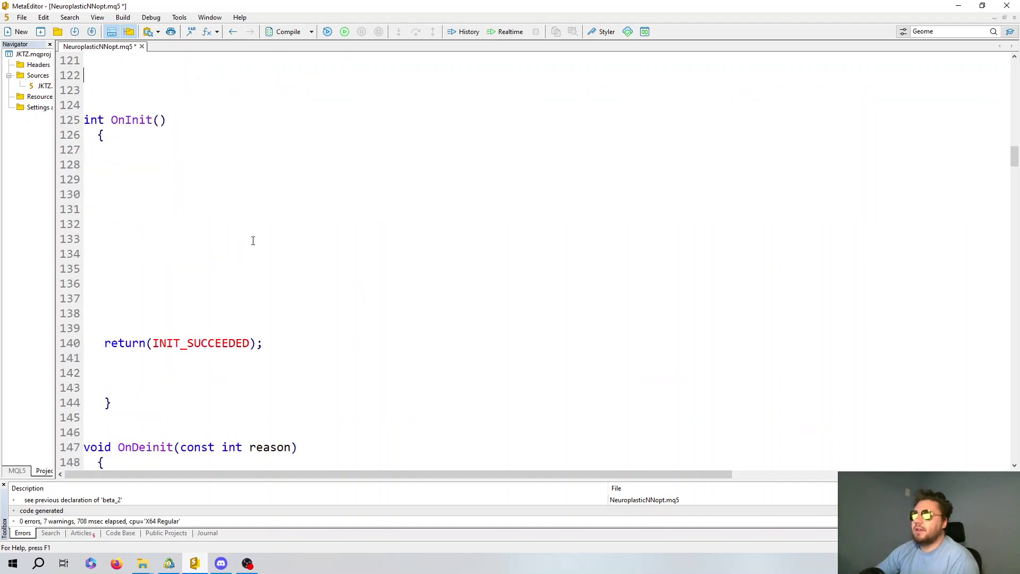
pyautogui.scroll(-2, 257, 226)
pyautogui.scroll(-4, 257, 226)
pyautogui.scroll(-3, 257, 222)
pyautogui.scroll(-4, 257, 222)
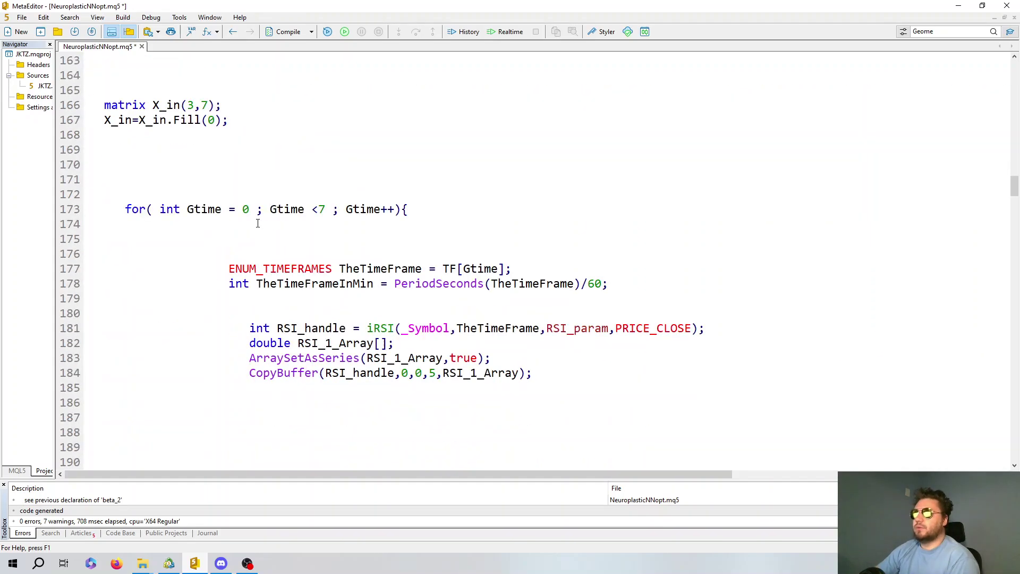
pyautogui.scroll(3, 244, 143)
pyautogui.scroll(-1, 255, 191)
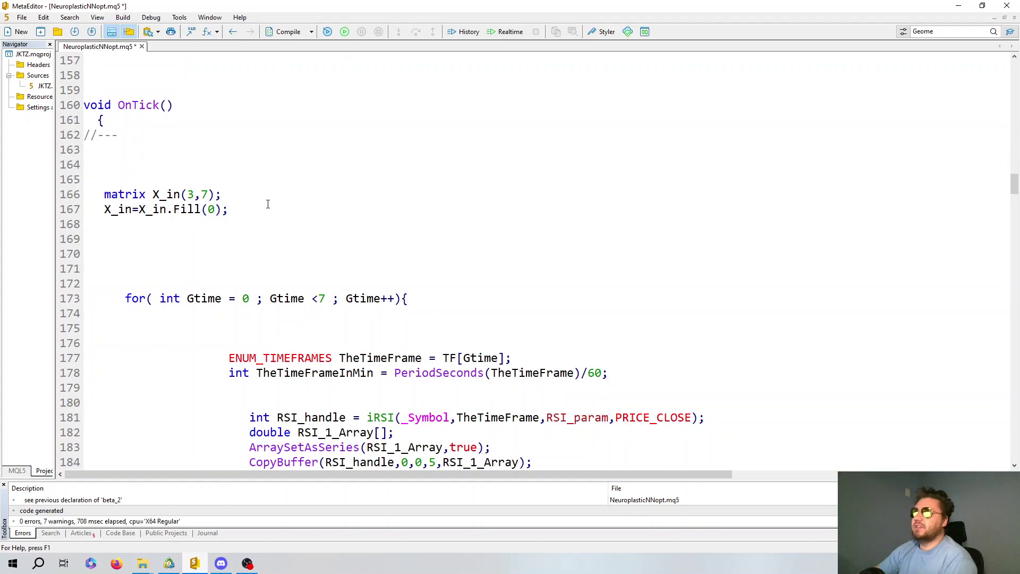
pyautogui.scroll(-1, 250, 181)
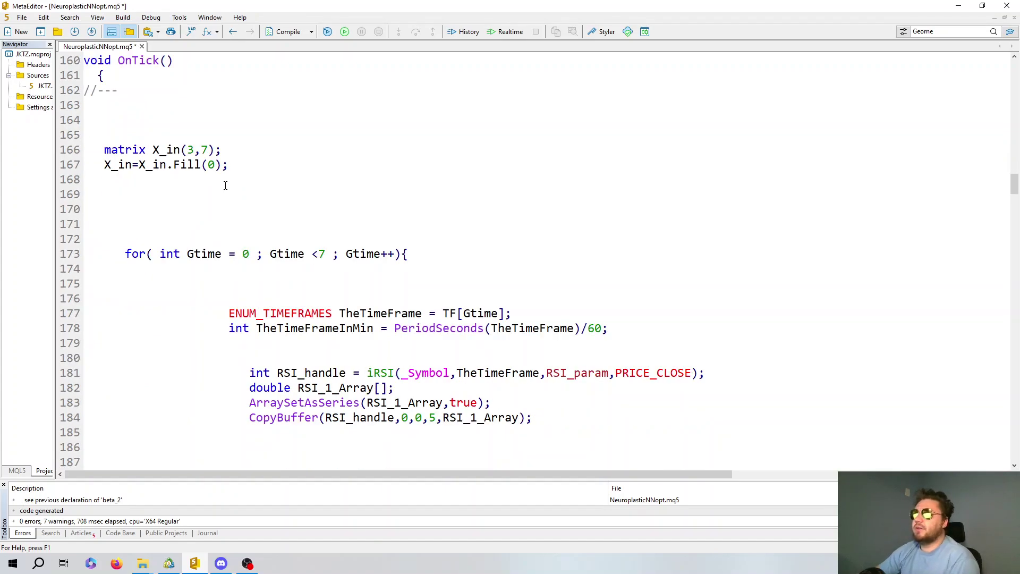
pyautogui.scroll(-2, 332, 190)
pyautogui.scroll(1, 266, 183)
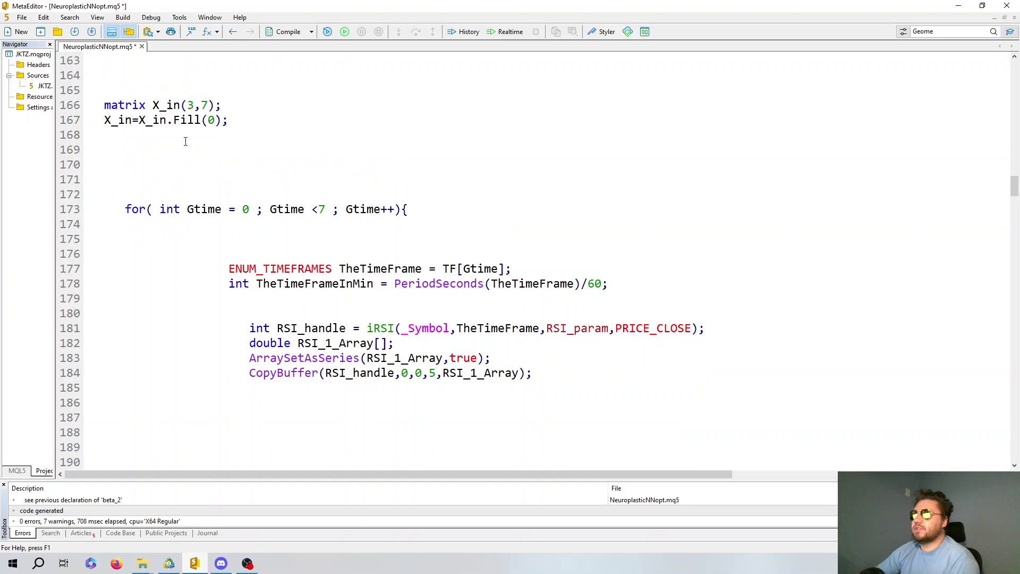
pyautogui.scroll(1, 233, 181)
pyautogui.moveTo(232, 180); pyautogui.dragTo(90, 137)
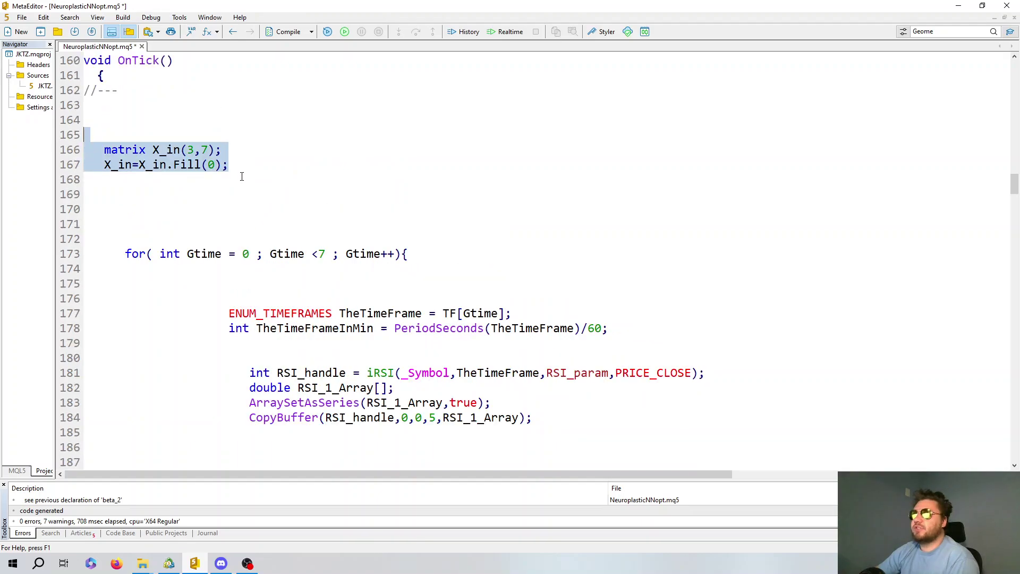
pyautogui.click(145, 180)
pyautogui.moveTo(229, 165); pyautogui.dragTo(98, 165)
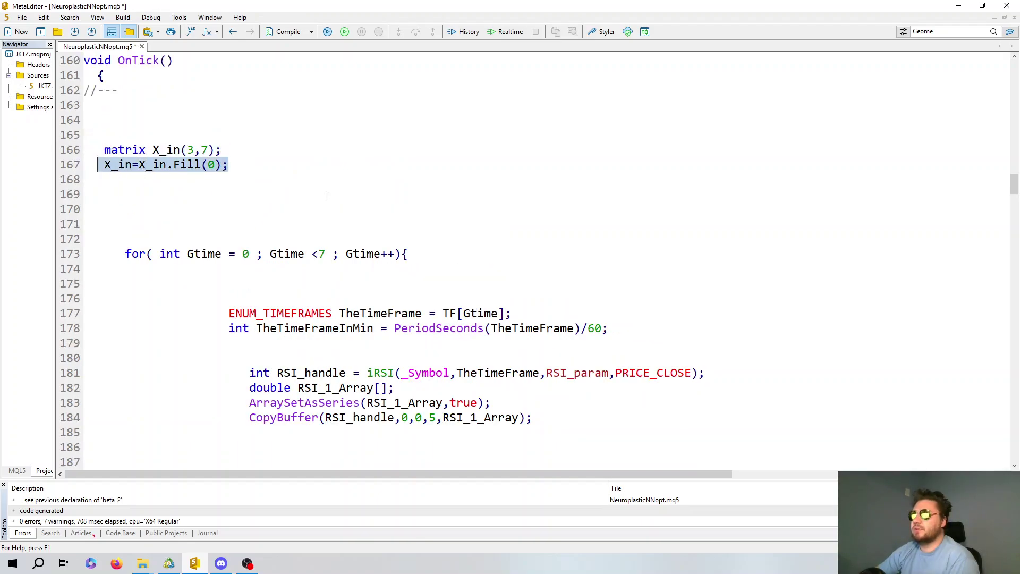
pyautogui.scroll(-1, 264, 177)
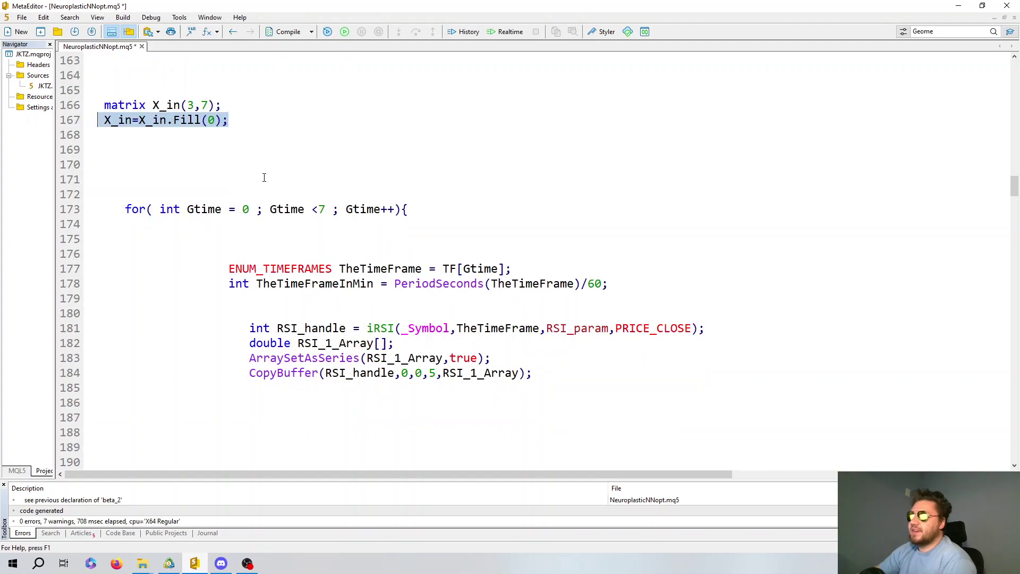
pyautogui.scroll(-2, 354, 139)
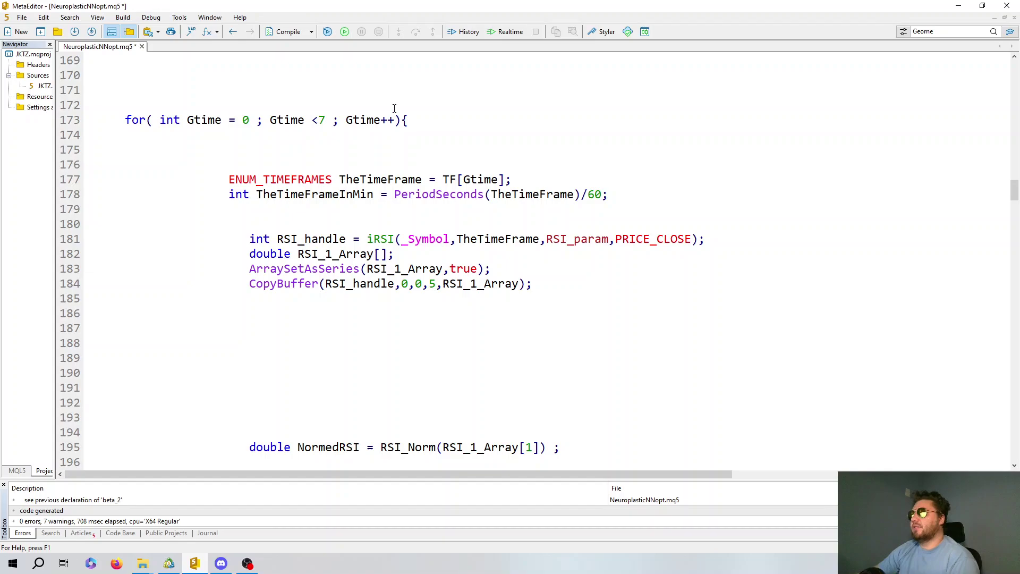
pyautogui.scroll(-1, 420, 137)
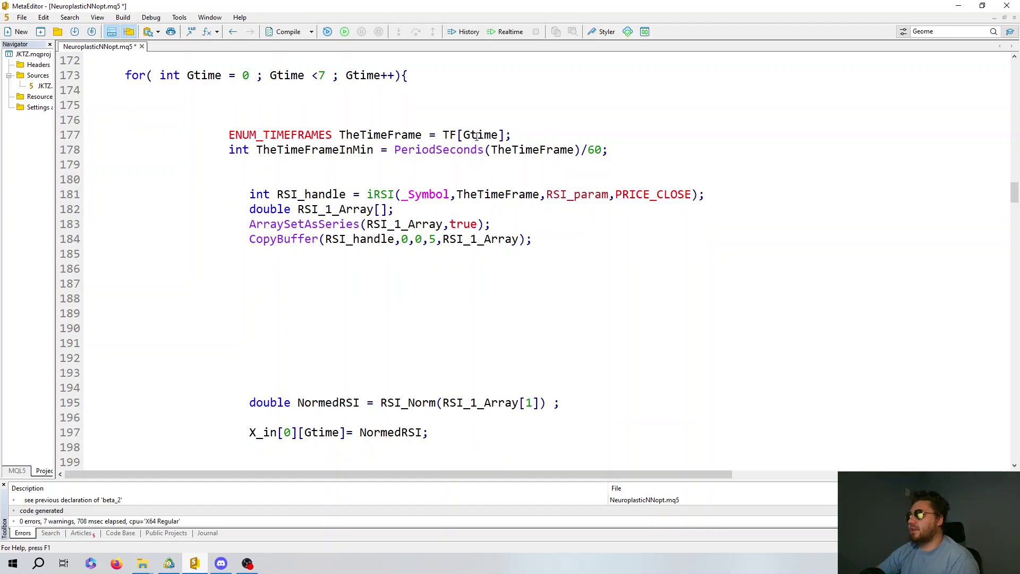
pyautogui.scroll(-2, 420, 160)
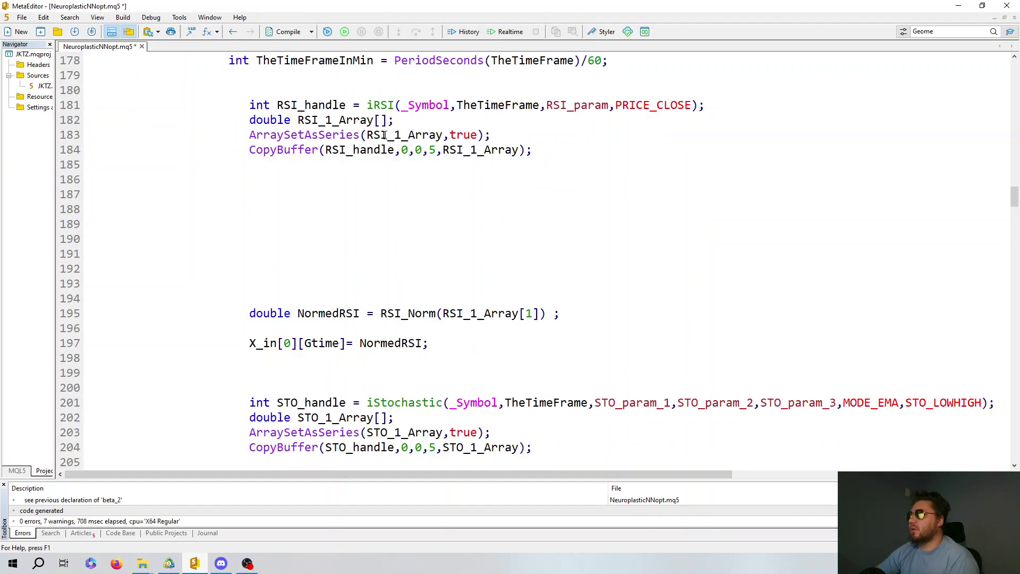
pyautogui.scroll(-2, 420, 141)
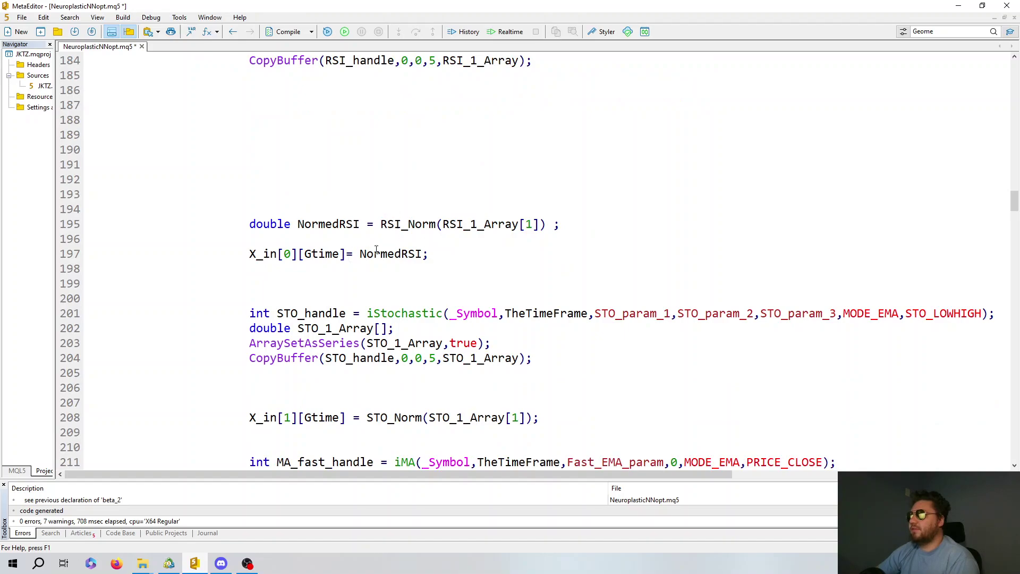
pyautogui.scroll(-1, 415, 251)
pyautogui.scroll(-1, 452, 224)
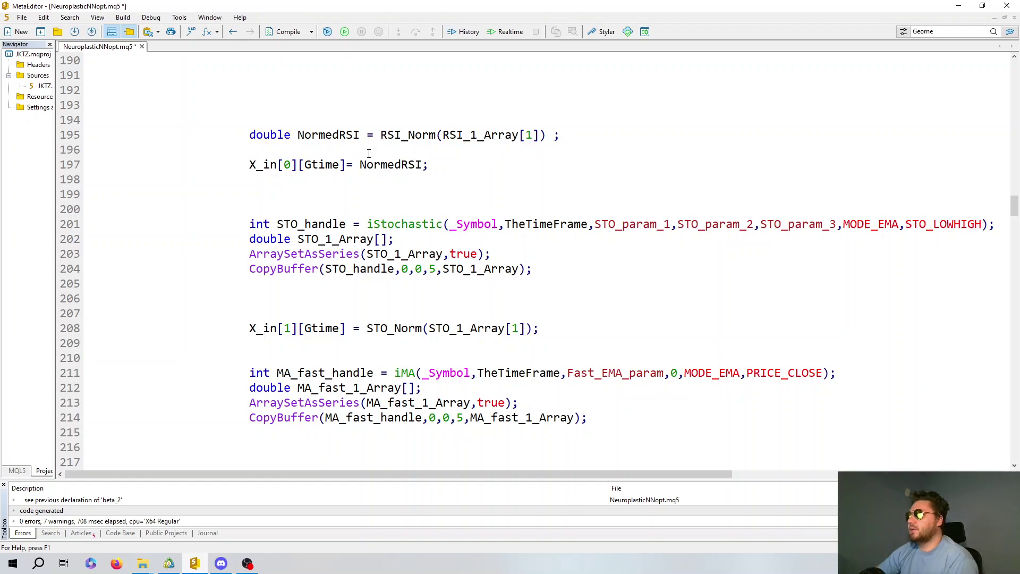
pyautogui.scroll(-2, 446, 148)
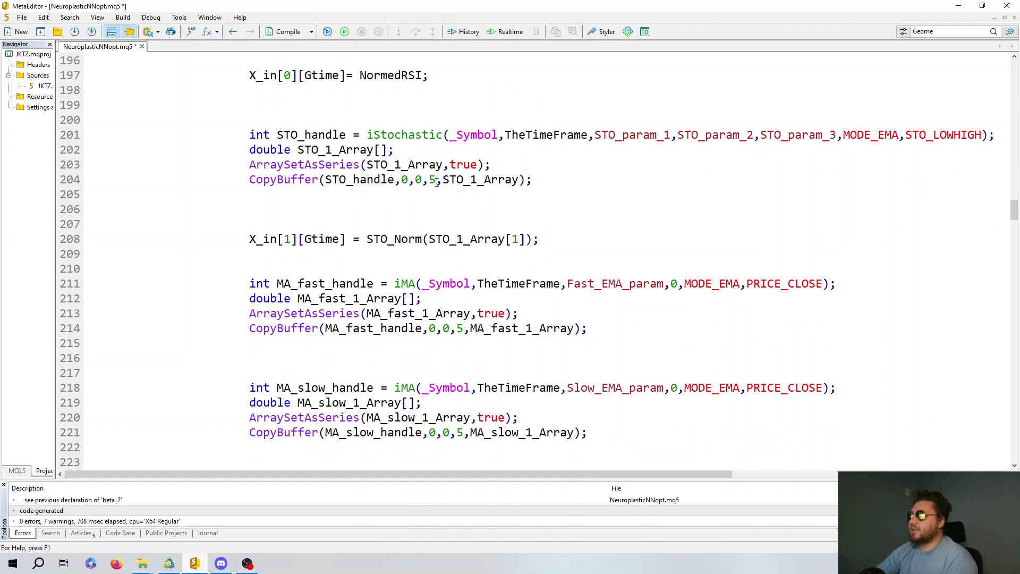
pyautogui.scroll(3, 353, 201)
pyautogui.scroll(-2, 416, 189)
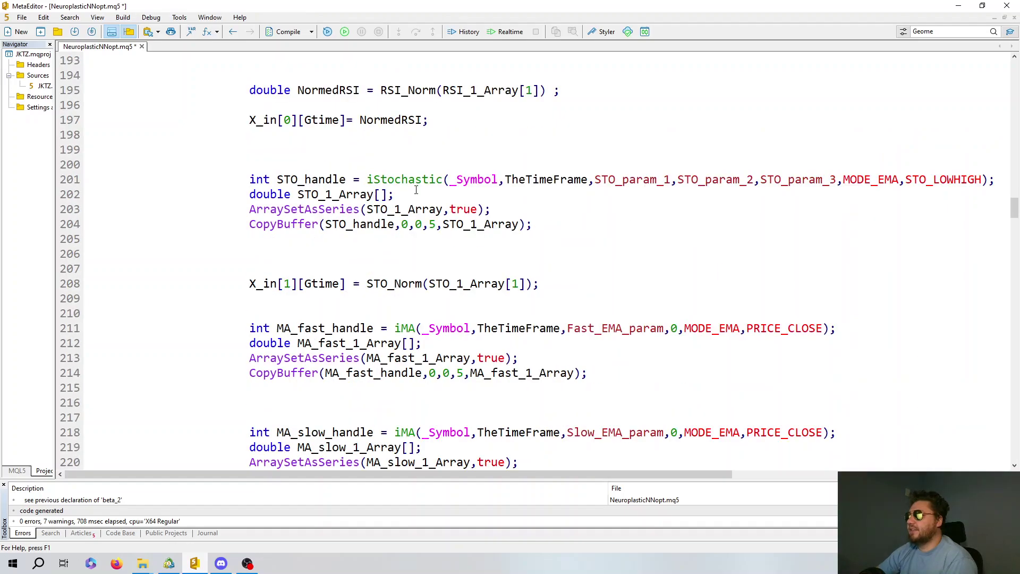
pyautogui.scroll(-3, 416, 190)
pyautogui.scroll(-1, 479, 192)
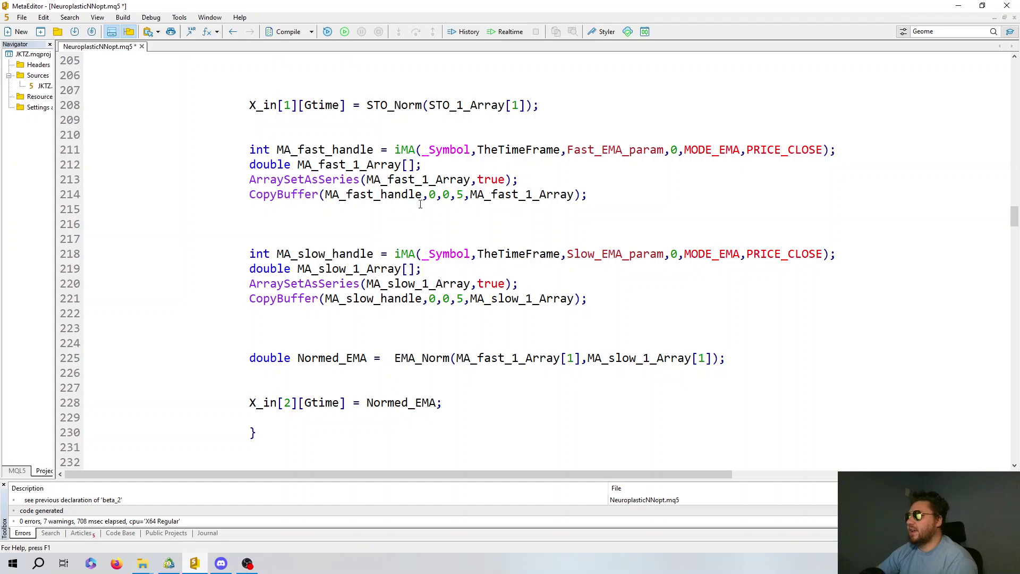
pyautogui.scroll(-2, 420, 203)
pyautogui.scroll(-1, 422, 203)
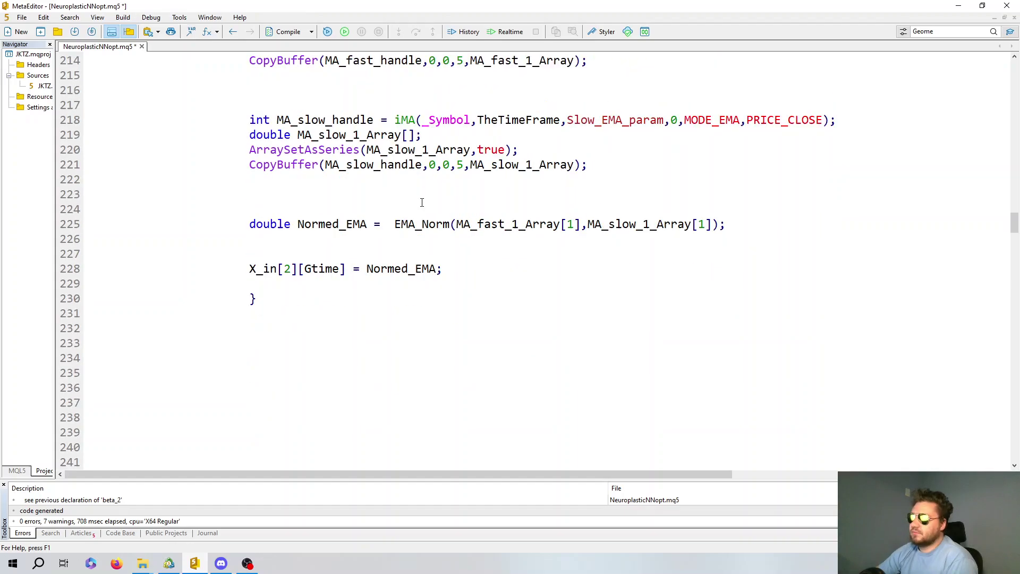
pyautogui.scroll(-2, 422, 203)
pyautogui.scroll(-3, 422, 201)
pyautogui.scroll(7, 425, 205)
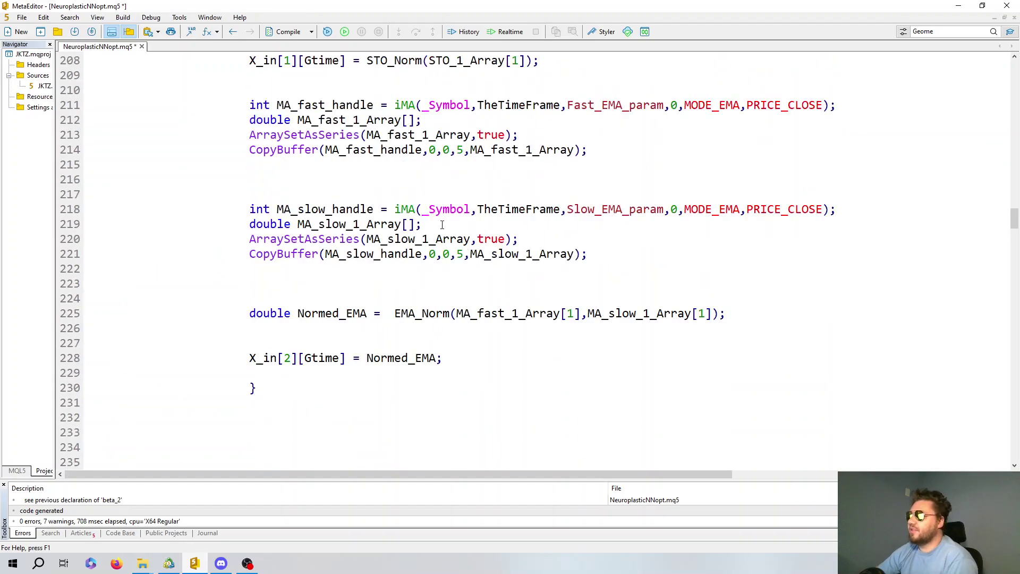
pyautogui.doubleClick(701, 314)
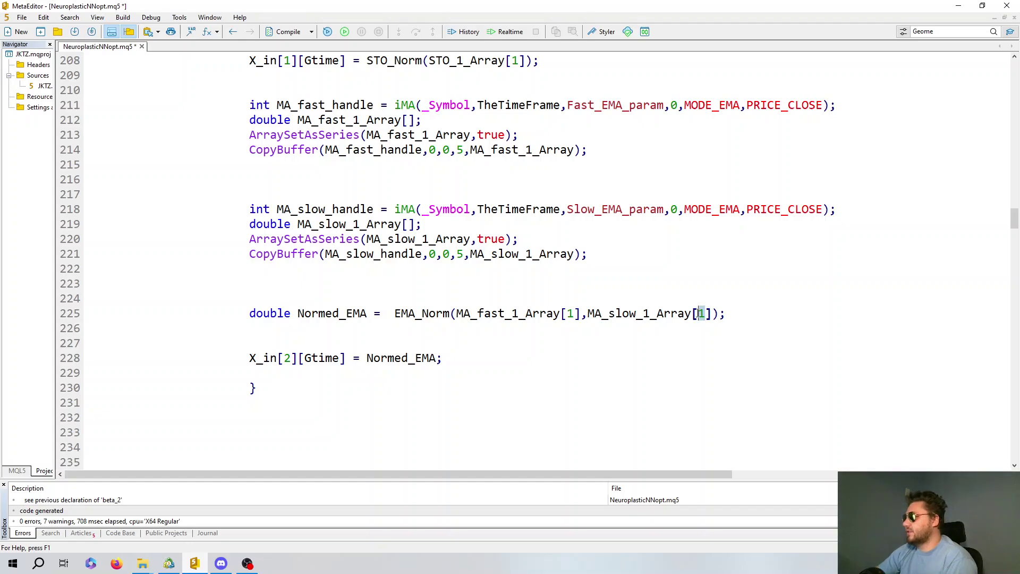
pyautogui.scroll(-2, 255, 318)
pyautogui.scroll(-5, 267, 302)
pyautogui.scroll(-2, 287, 213)
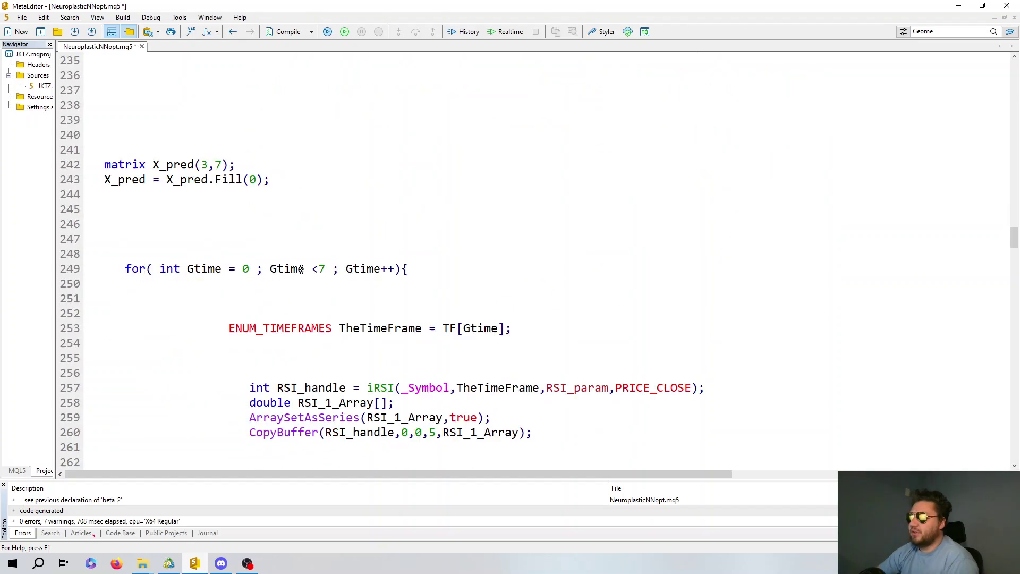
pyautogui.moveTo(293, 187); pyautogui.dragTo(88, 151)
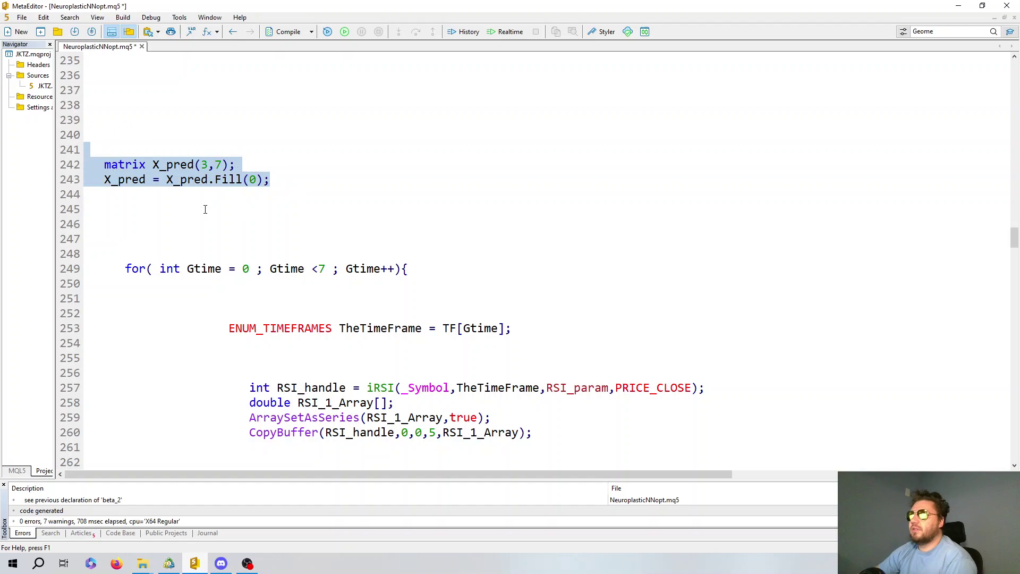
pyautogui.scroll(-3, 235, 214)
pyautogui.scroll(-1, 506, 299)
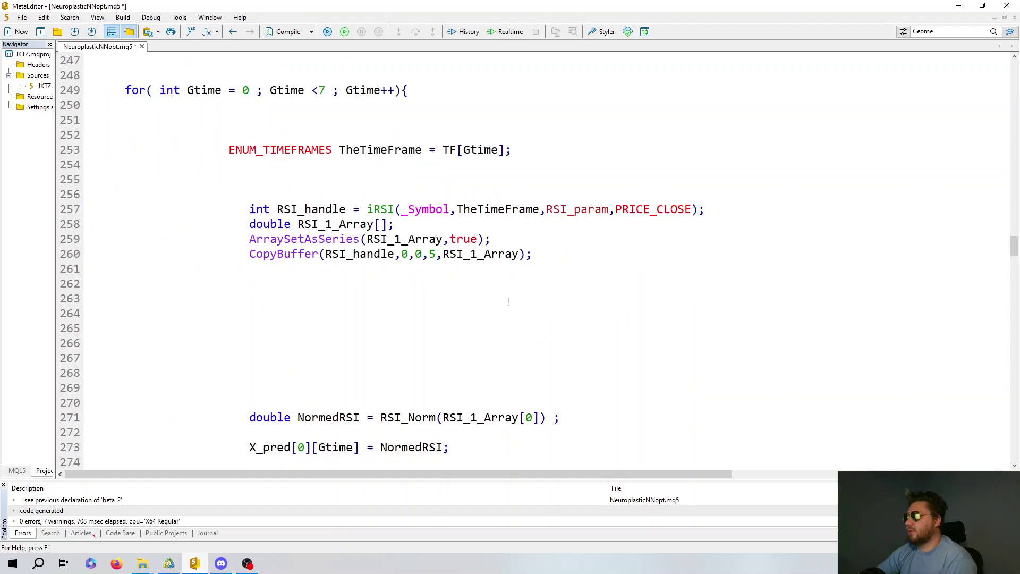
pyautogui.scroll(-1, 508, 301)
pyautogui.scroll(-3, 508, 301)
pyautogui.click(527, 239)
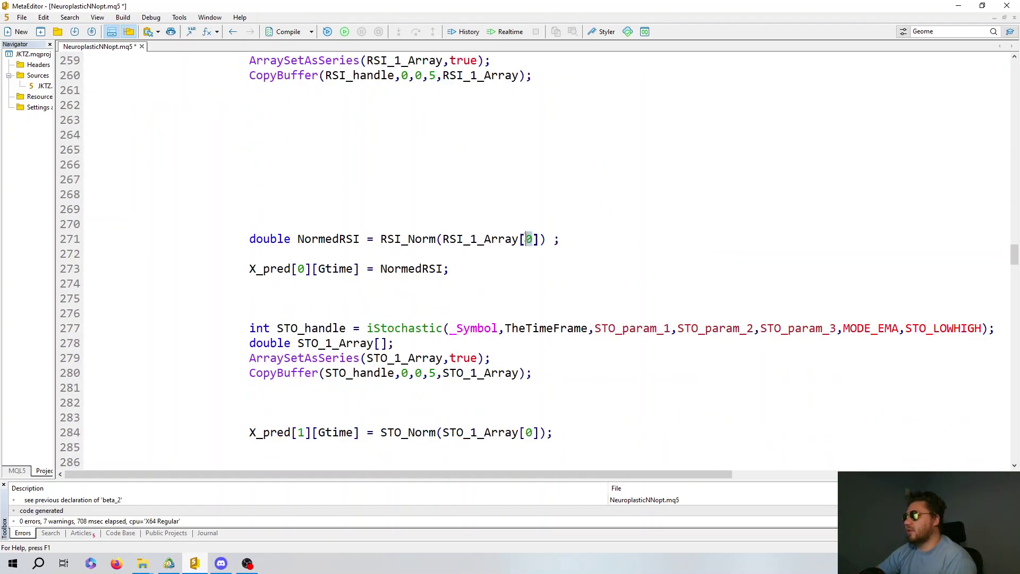
pyautogui.scroll(1, 470, 279)
pyautogui.scroll(1, 471, 279)
pyautogui.scroll(2, 470, 279)
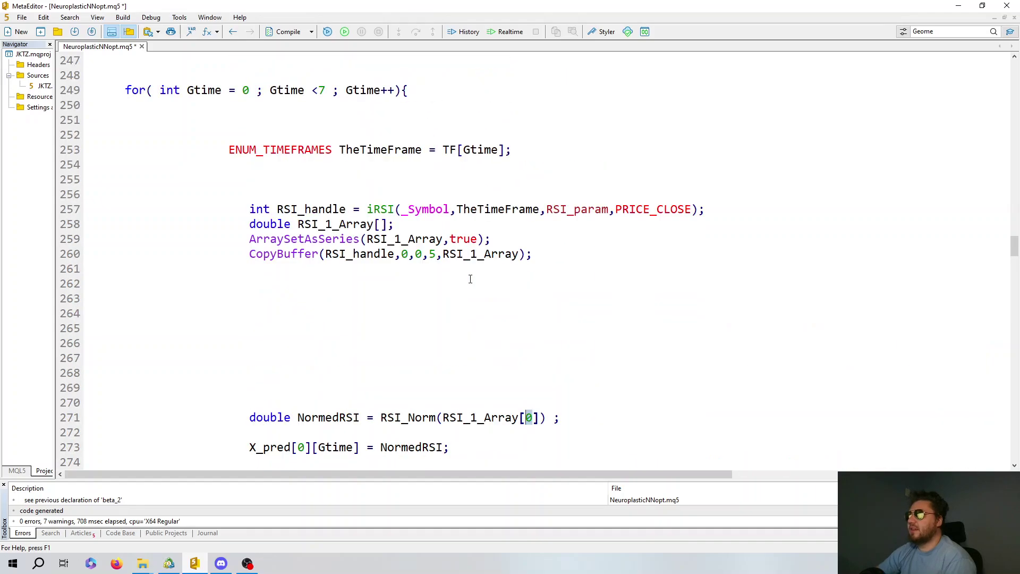
pyautogui.scroll(-2, 470, 279)
pyautogui.scroll(-3, 470, 279)
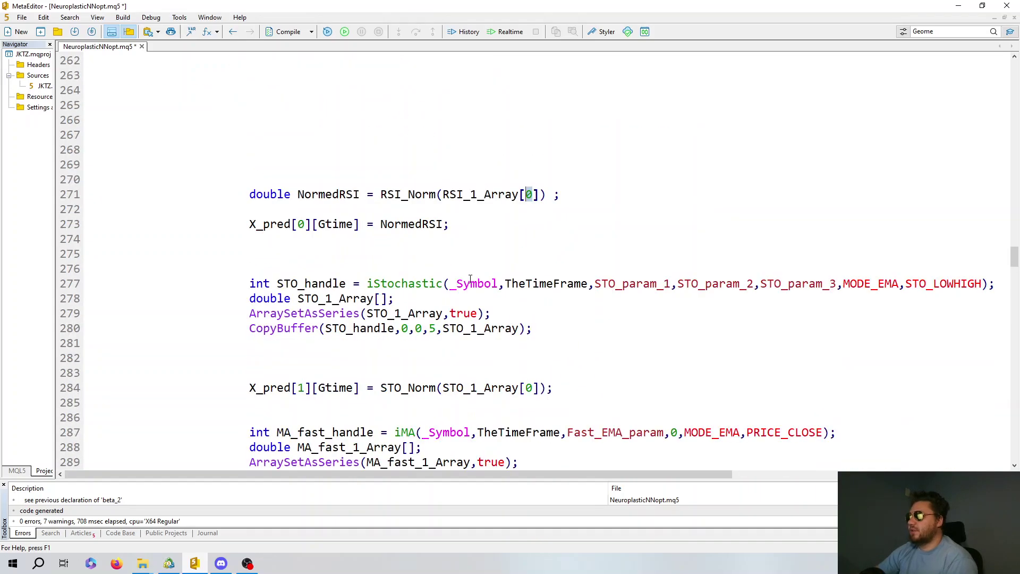
pyautogui.scroll(-2, 470, 279)
pyautogui.scroll(-1, 471, 279)
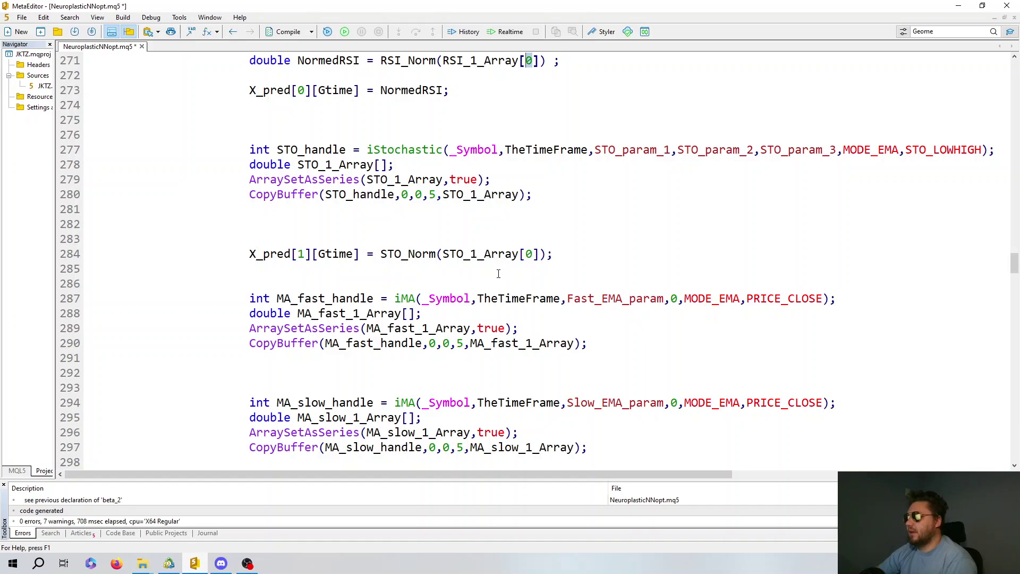
pyautogui.scroll(-1, 498, 273)
pyautogui.scroll(-1, 486, 312)
pyautogui.scroll(-2, 488, 311)
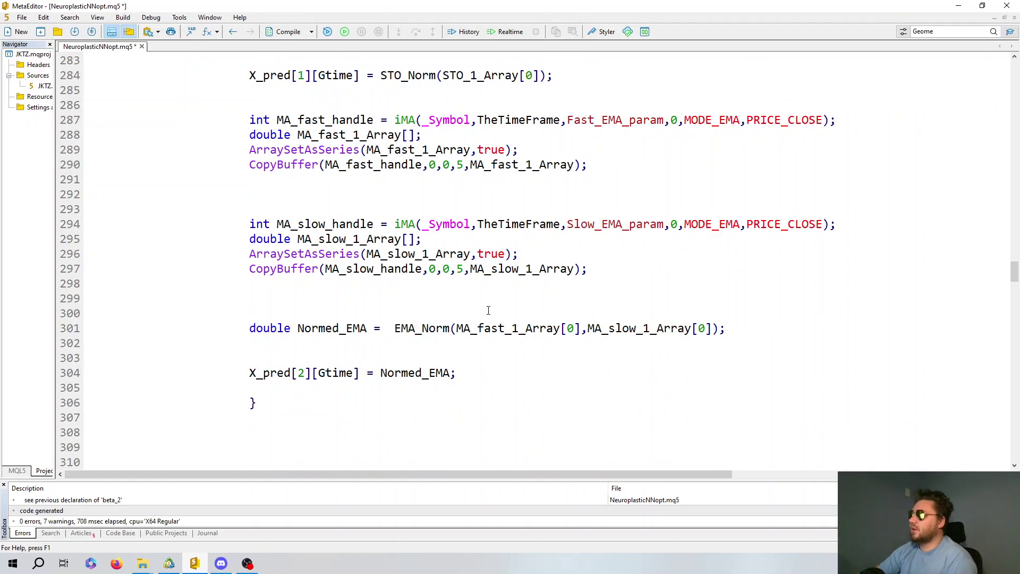
pyautogui.scroll(-1, 489, 310)
pyautogui.scroll(-2, 487, 308)
pyautogui.scroll(-3, 488, 308)
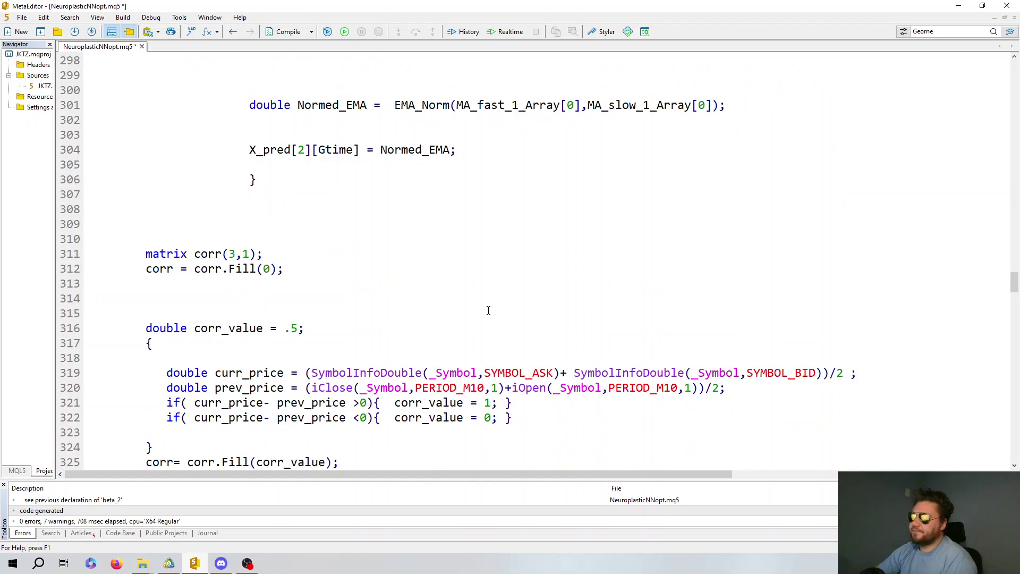
pyautogui.scroll(-1, 347, 295)
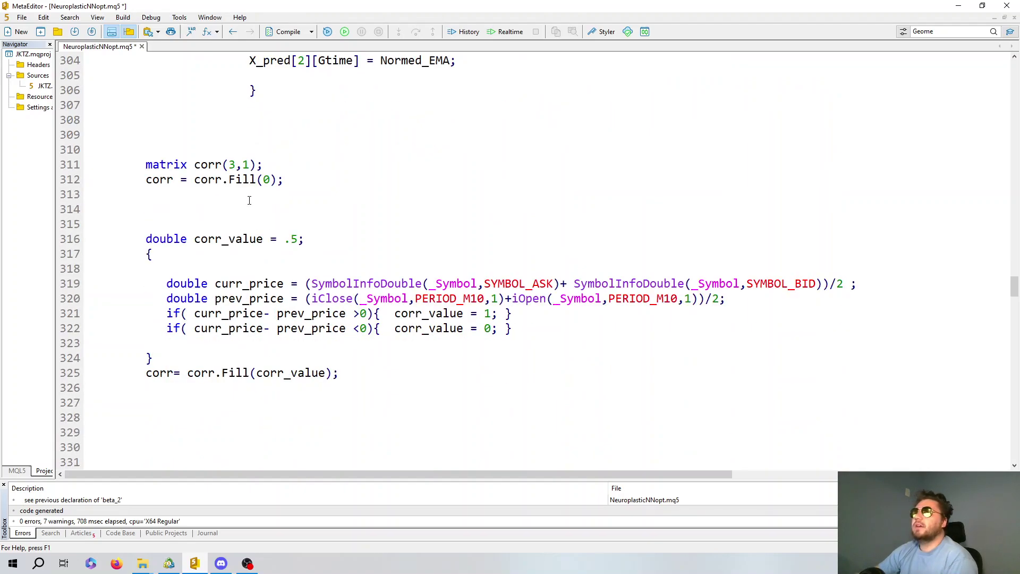
pyautogui.moveTo(284, 180); pyautogui.dragTo(111, 149)
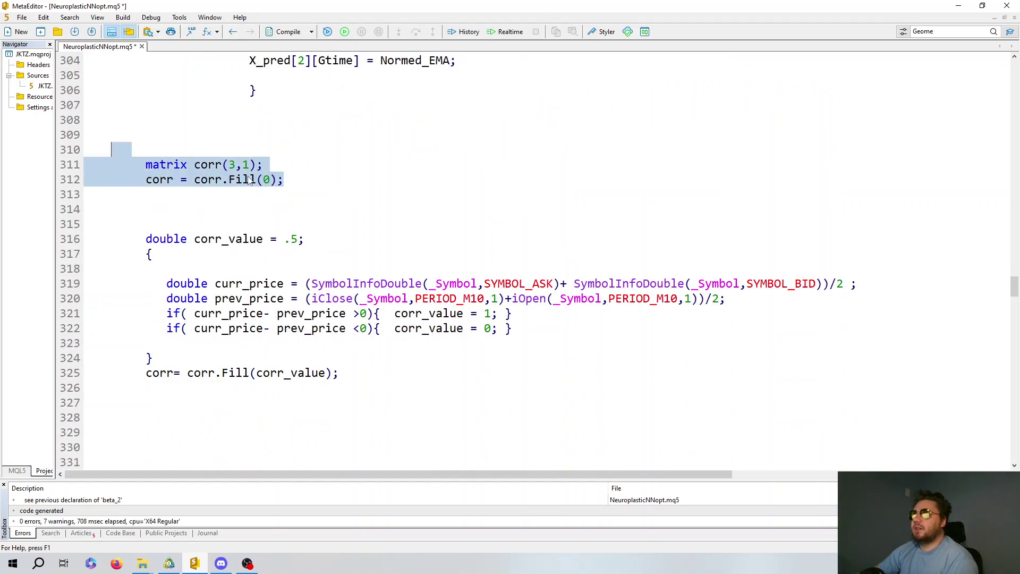
pyautogui.scroll(1, 321, 166)
pyautogui.scroll(1, 294, 192)
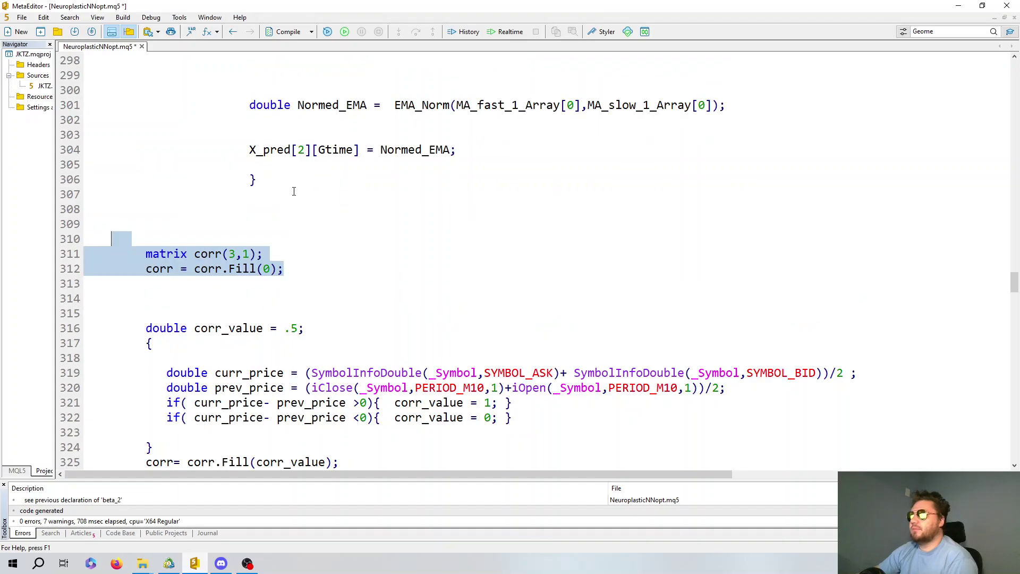
pyautogui.scroll(-1, 294, 191)
pyautogui.moveTo(299, 229); pyautogui.dragTo(112, 194)
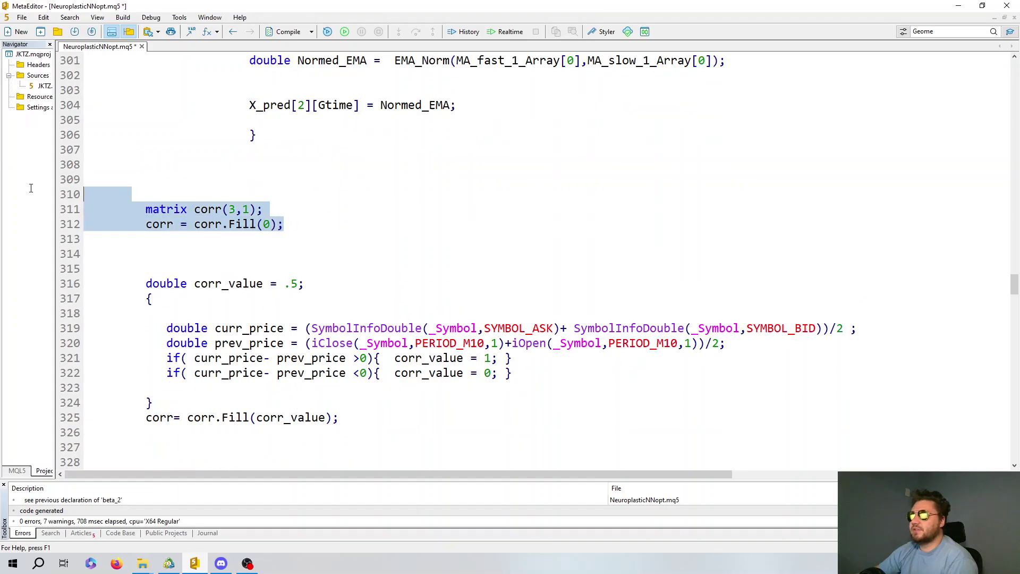
pyautogui.click(229, 209)
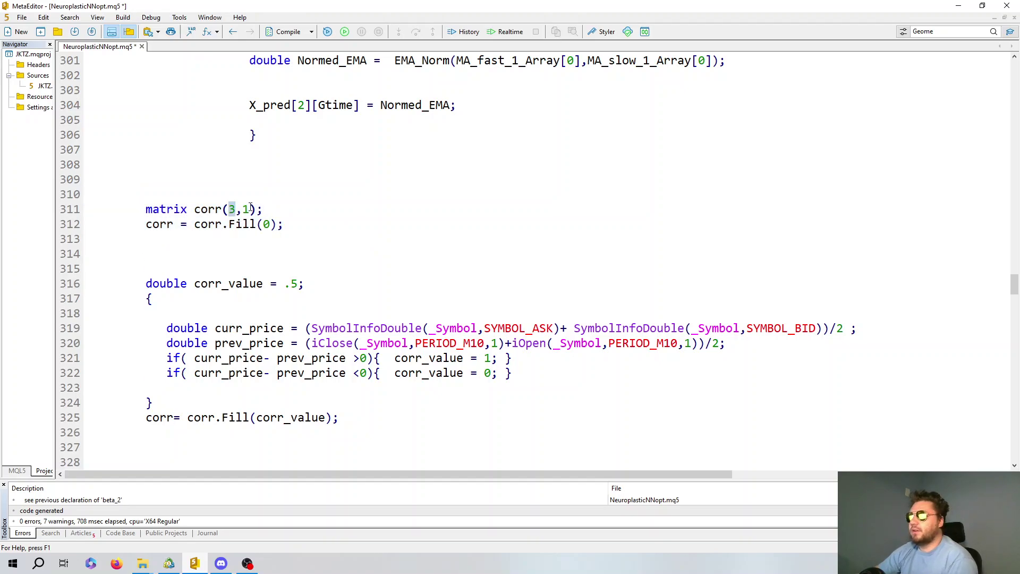
pyautogui.moveTo(285, 224); pyautogui.dragTo(138, 226)
pyautogui.scroll(-2, 230, 217)
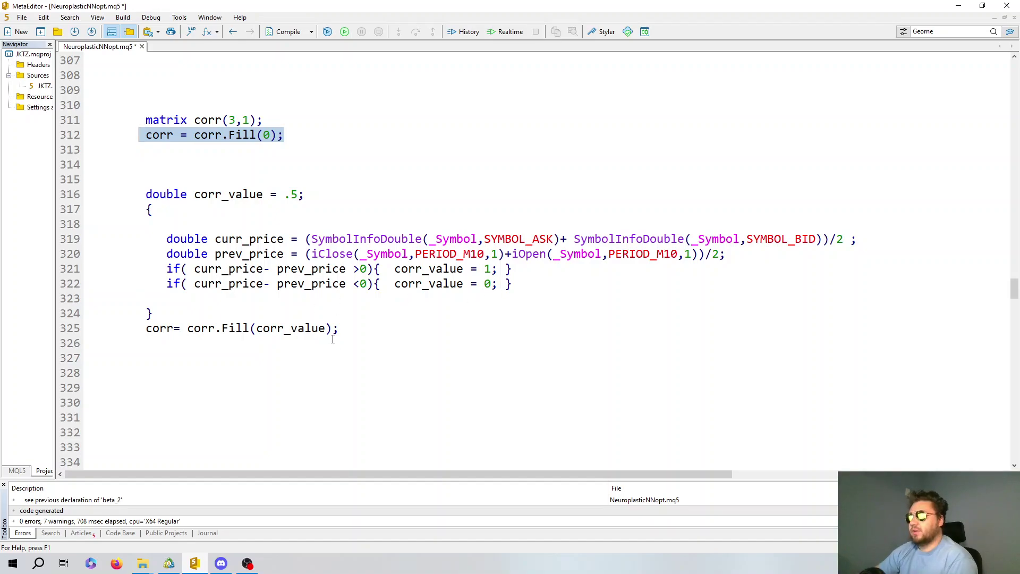
pyautogui.click(321, 329)
pyautogui.moveTo(325, 328); pyautogui.dragTo(256, 331)
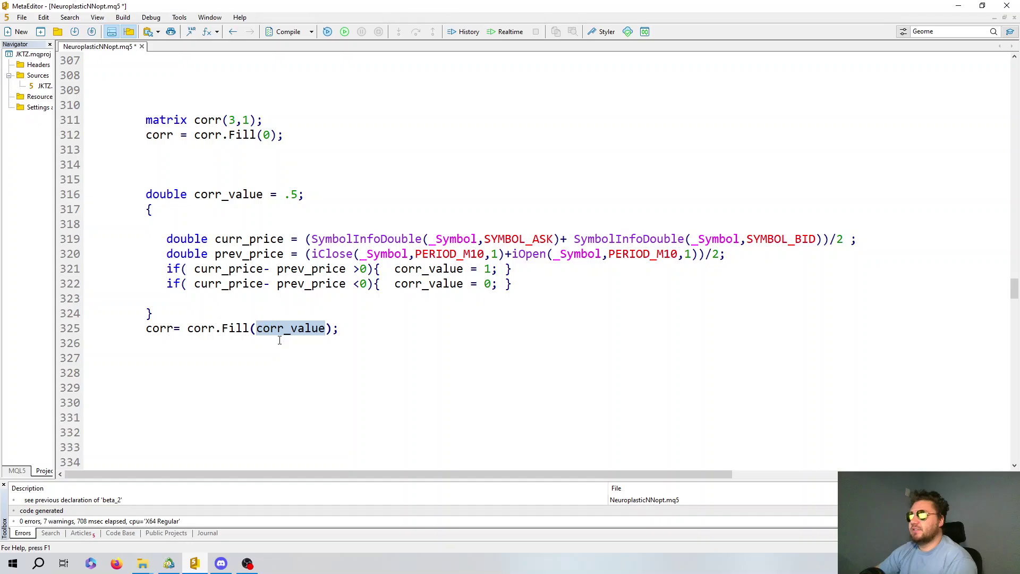
pyautogui.scroll(-2, 285, 341)
pyautogui.scroll(-3, 309, 315)
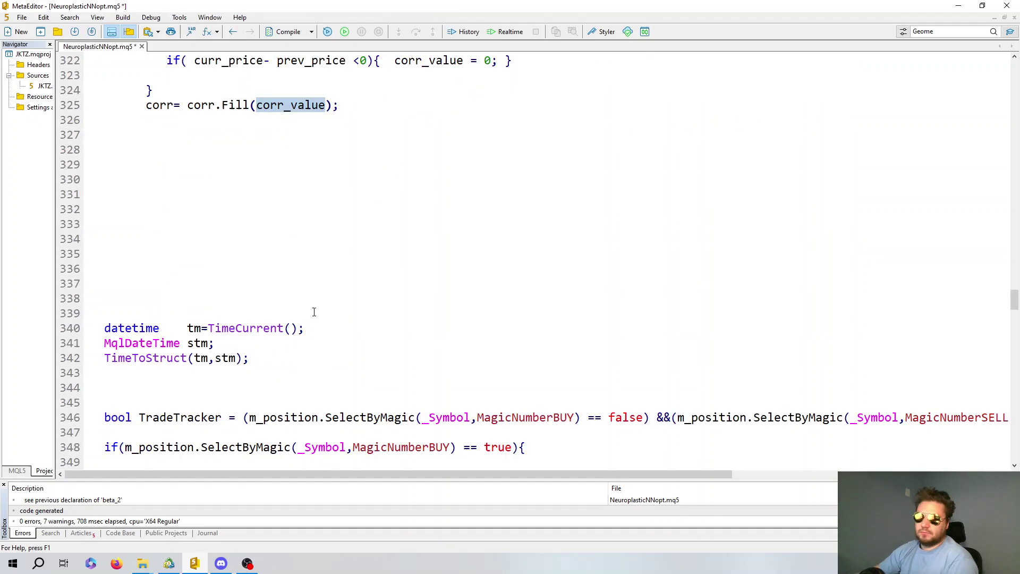
pyautogui.scroll(-3, 325, 307)
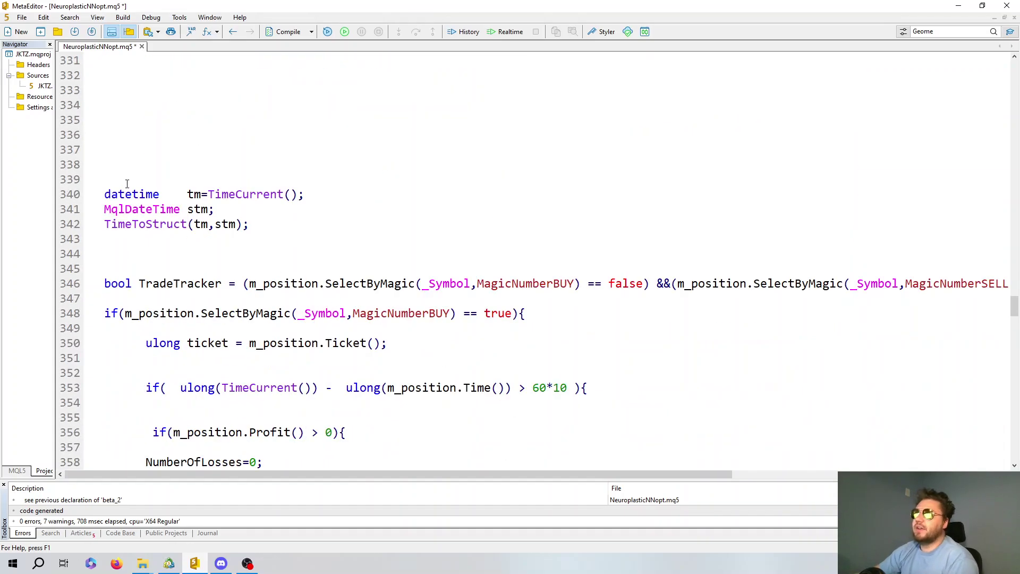
pyautogui.moveTo(273, 227); pyautogui.dragTo(61, 197)
pyautogui.scroll(-1, 193, 192)
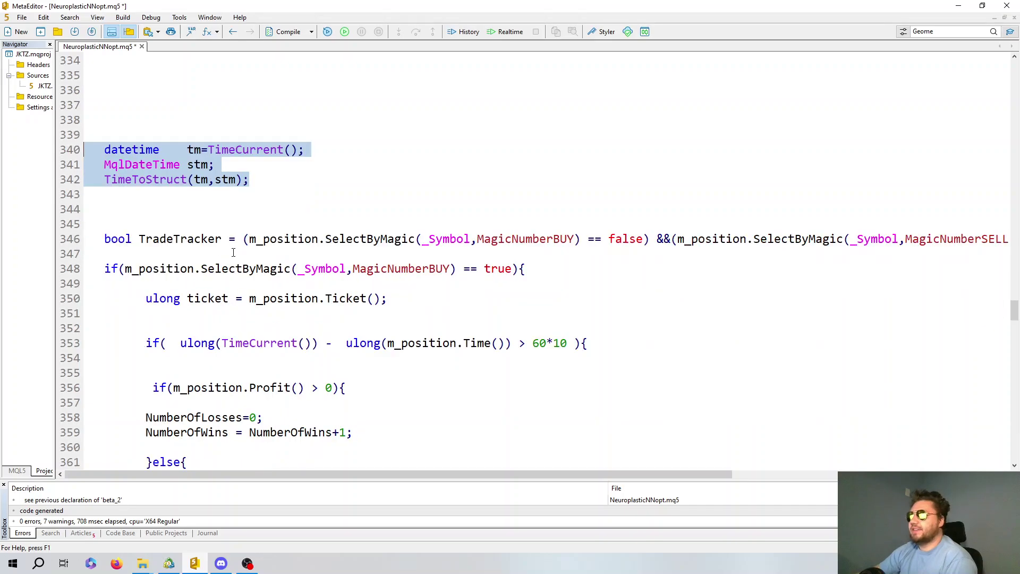
pyautogui.scroll(-1, 194, 192)
pyautogui.moveTo(231, 203); pyautogui.dragTo(98, 180)
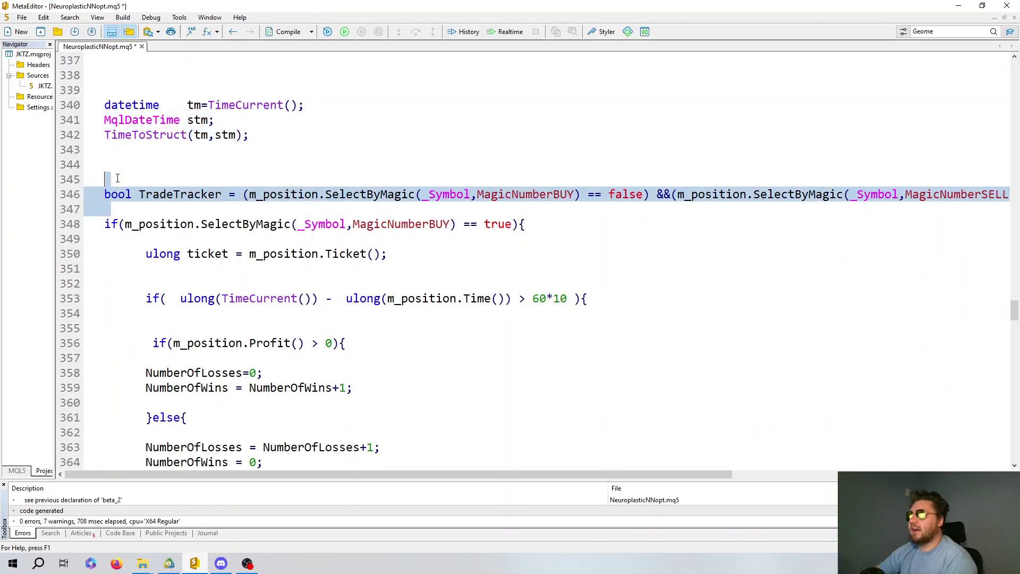
pyautogui.scroll(-2, 526, 309)
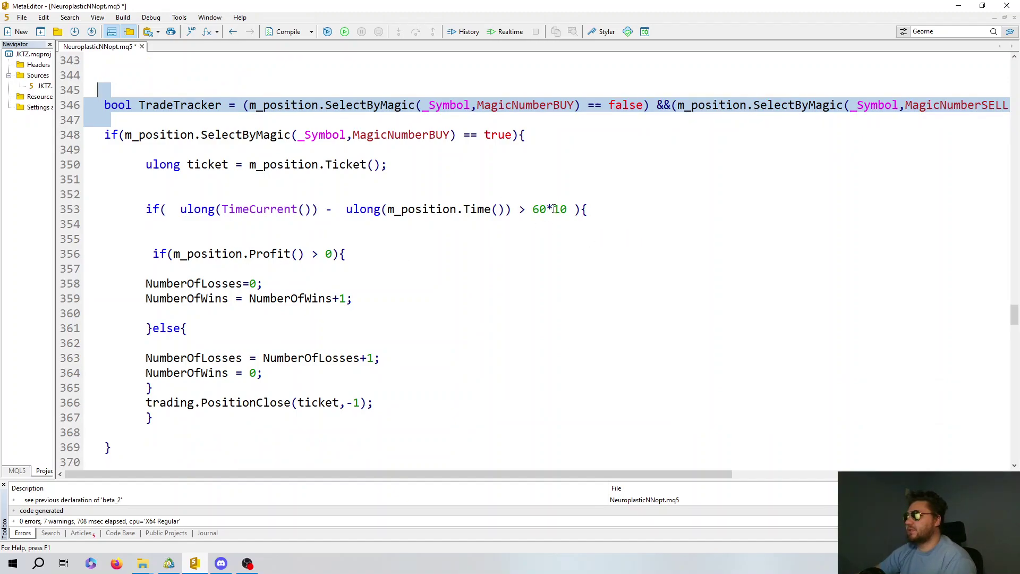
pyautogui.moveTo(567, 210)
pyautogui.mouseDown()
pyautogui.moveTo(511, 210)
pyautogui.moveTo(554, 210)
pyautogui.mouseUp()
pyautogui.click(546, 210)
pyautogui.click(583, 210)
pyautogui.scroll(-2, 455, 270)
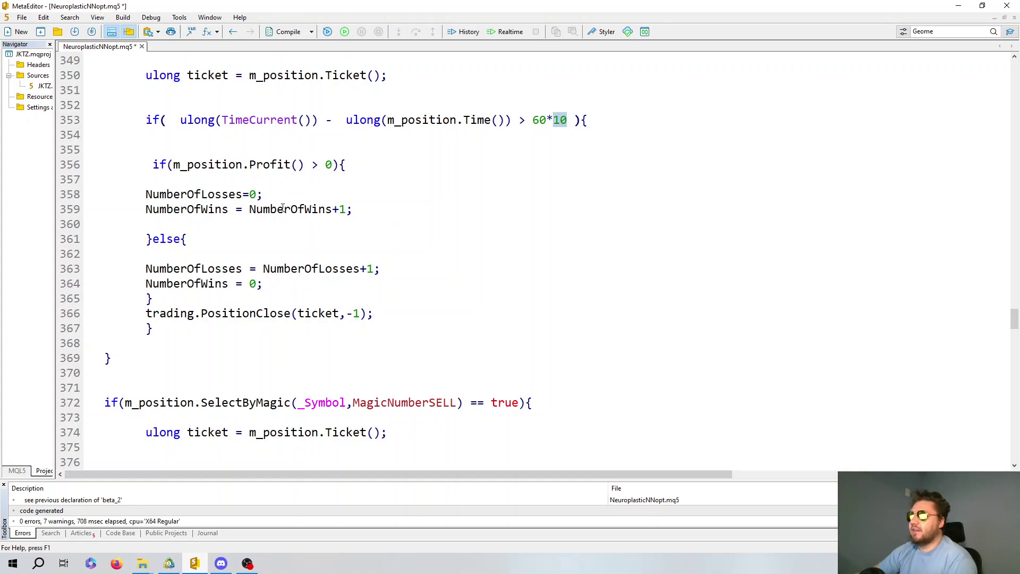
pyautogui.scroll(-2, 315, 269)
pyautogui.scroll(-1, 380, 282)
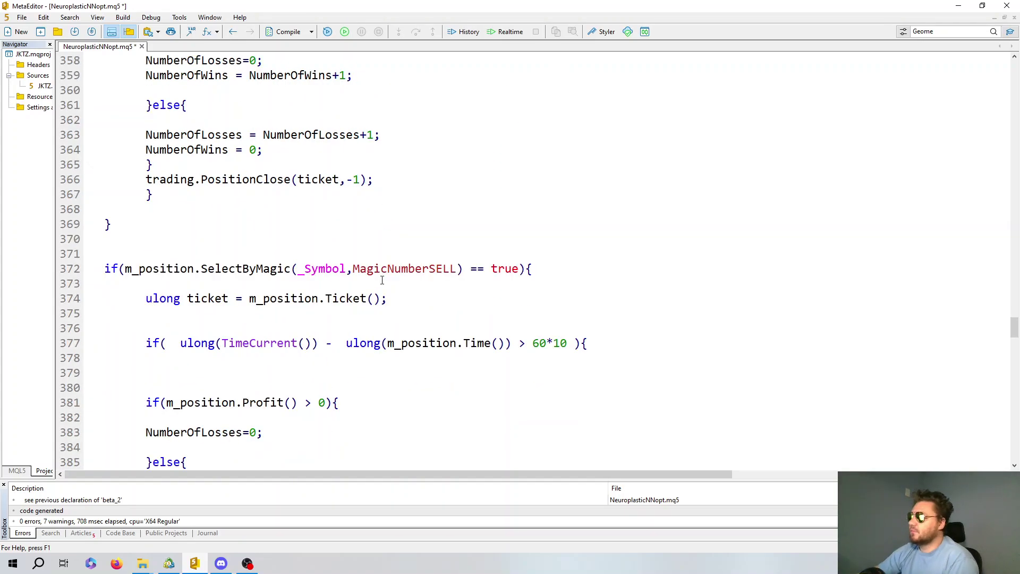
pyautogui.scroll(-2, 324, 269)
pyautogui.scroll(-1, 316, 260)
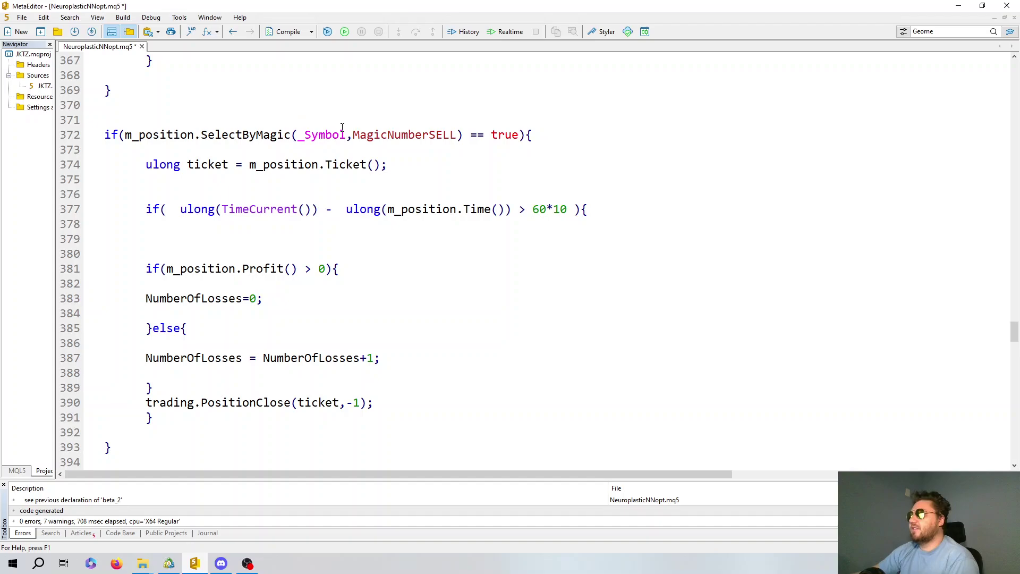
pyautogui.scroll(8, 342, 127)
pyautogui.scroll(3, 372, 148)
pyautogui.scroll(-2, 410, 171)
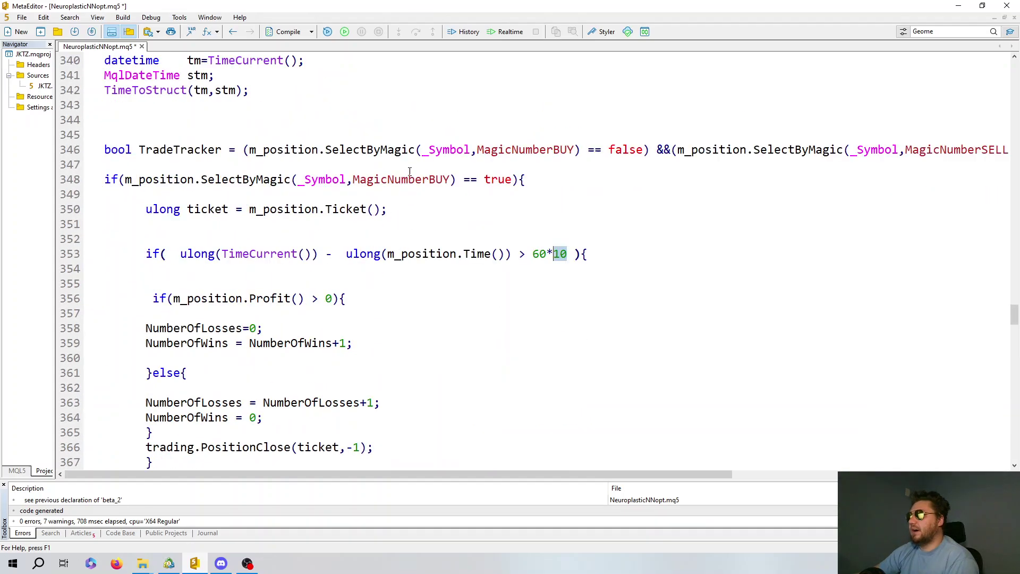
pyautogui.scroll(-2, 410, 171)
pyautogui.scroll(-2, 409, 172)
pyautogui.scroll(-3, 409, 173)
pyautogui.scroll(-4, 408, 176)
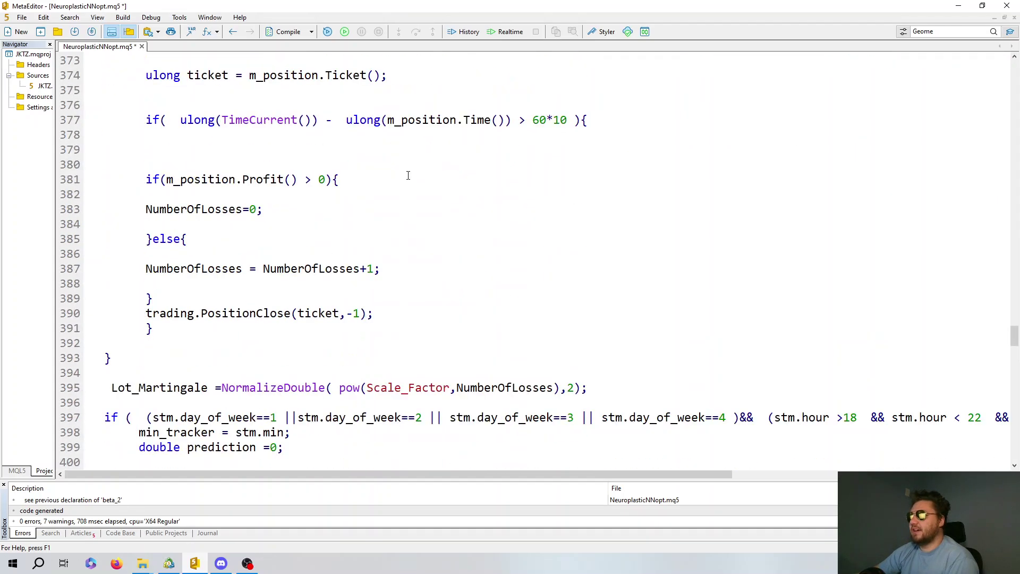
pyautogui.scroll(-2, 372, 234)
pyautogui.scroll(-2, 425, 232)
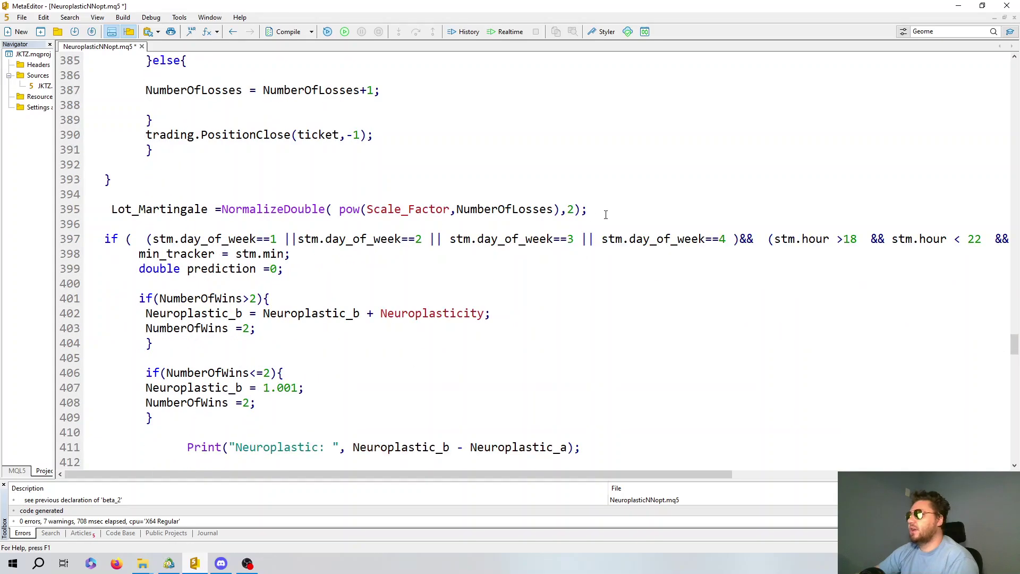
pyautogui.moveTo(606, 214); pyautogui.dragTo(113, 211)
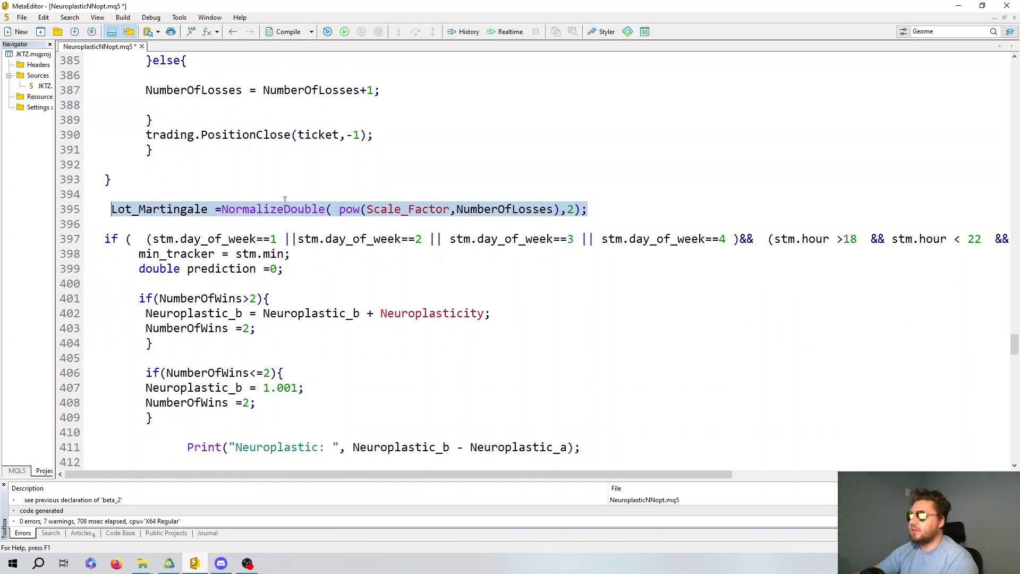
pyautogui.click(587, 209)
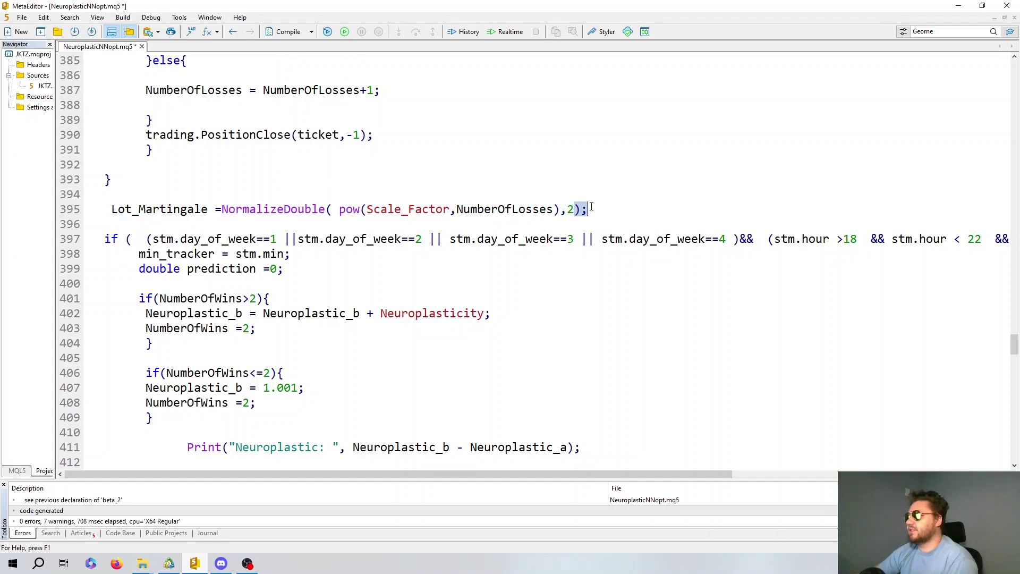
pyautogui.click(606, 210)
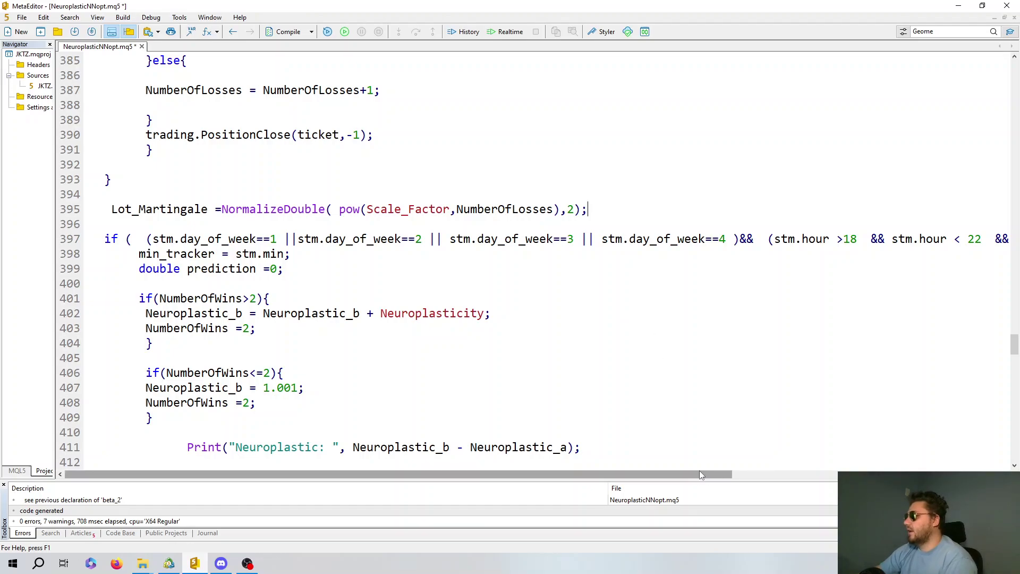
pyautogui.moveTo(696, 472); pyautogui.dragTo(930, 433)
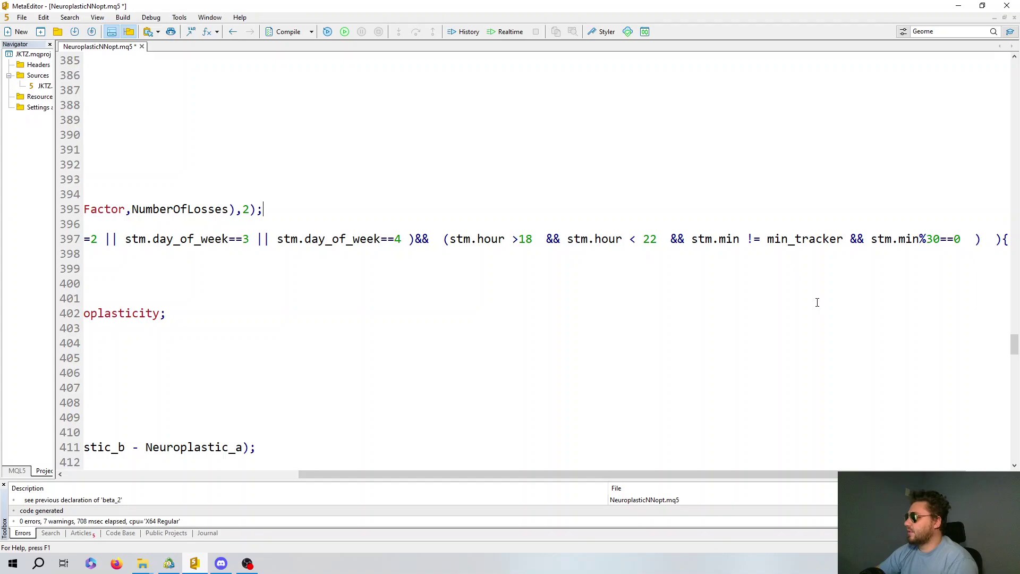
pyautogui.click(921, 240)
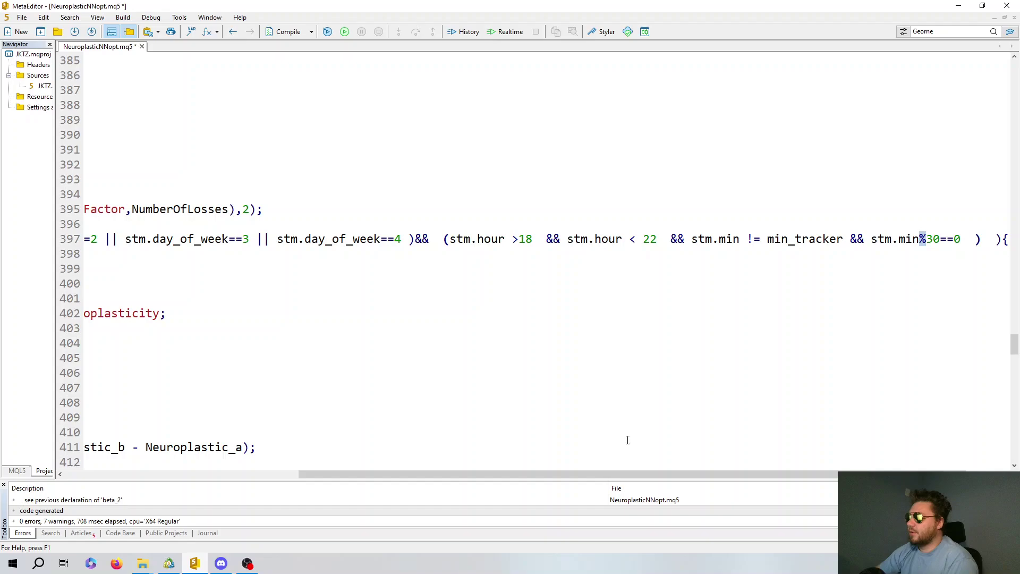
pyautogui.moveTo(620, 475); pyautogui.dragTo(218, 433)
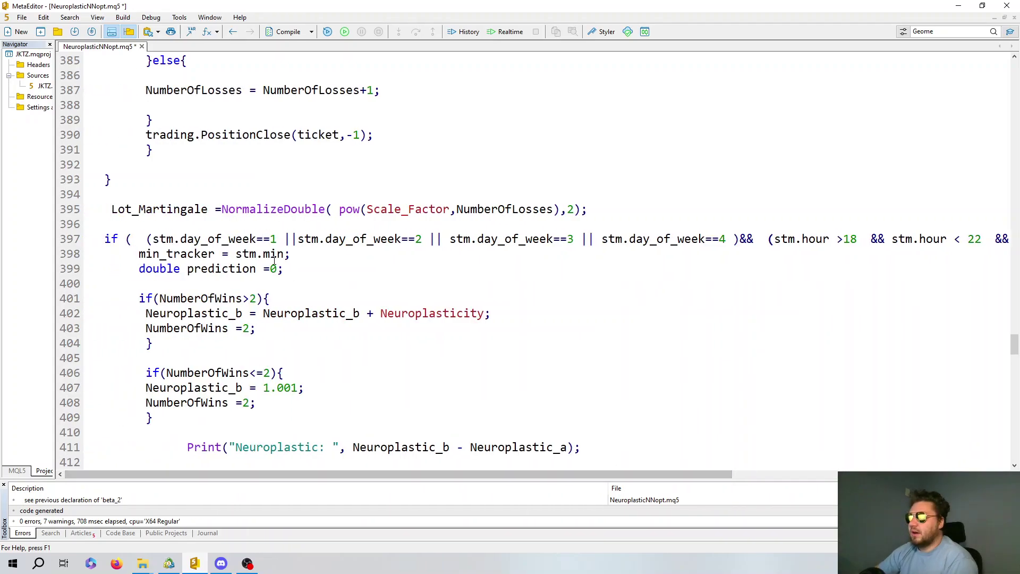
pyautogui.scroll(-2, 349, 235)
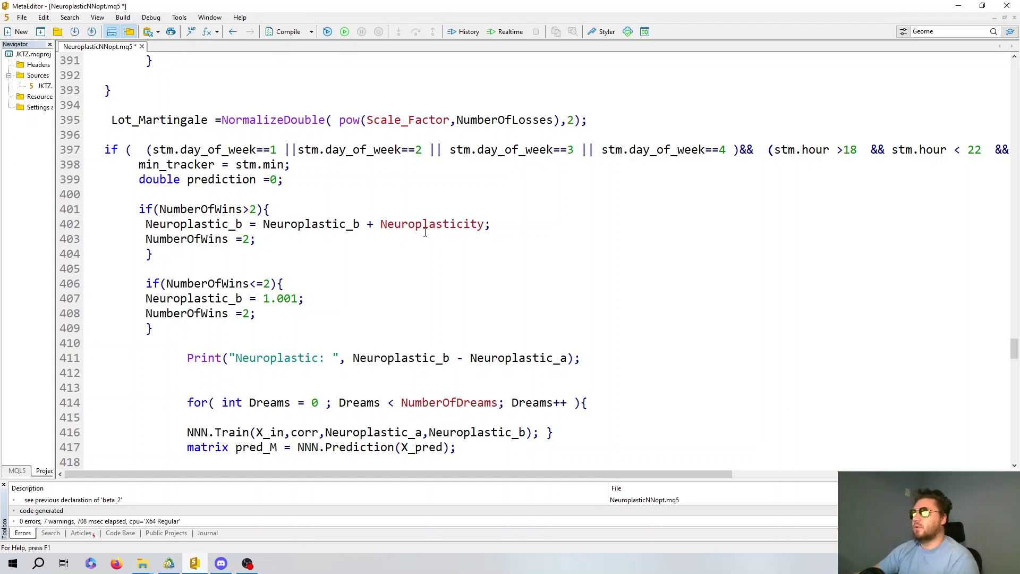
pyautogui.click(250, 209)
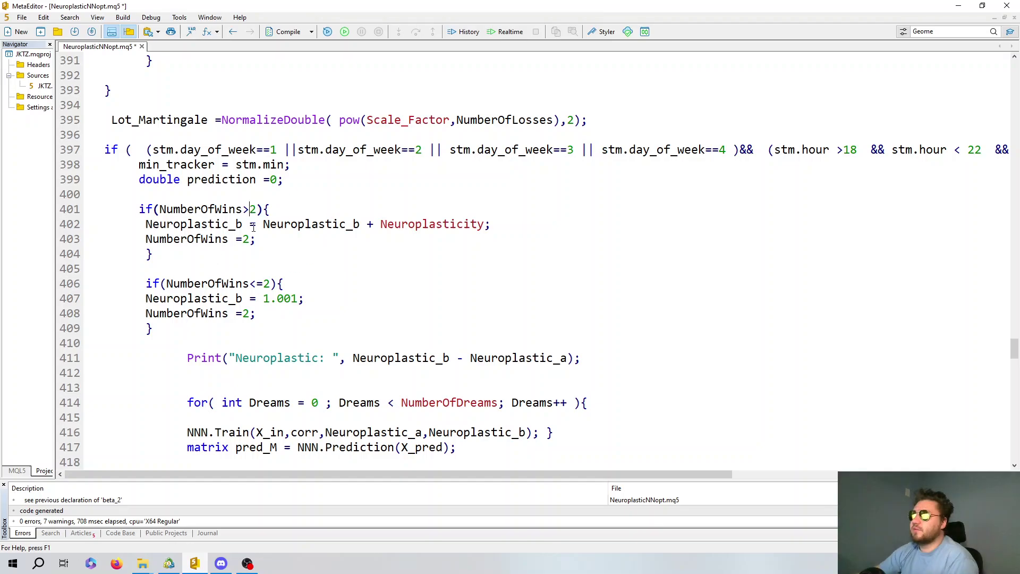
pyautogui.scroll(-1, 271, 289)
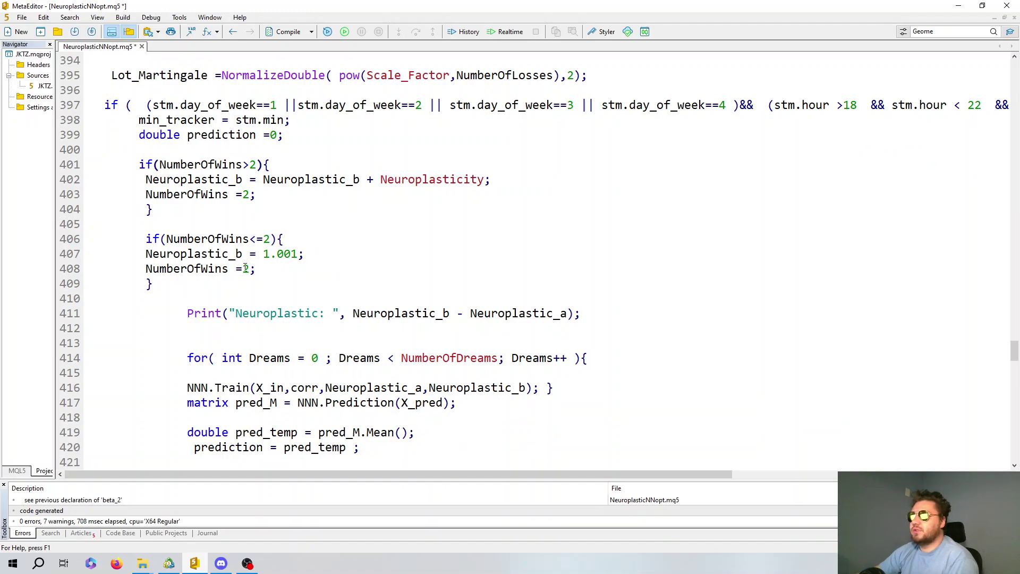
pyautogui.moveTo(305, 254); pyautogui.dragTo(144, 254)
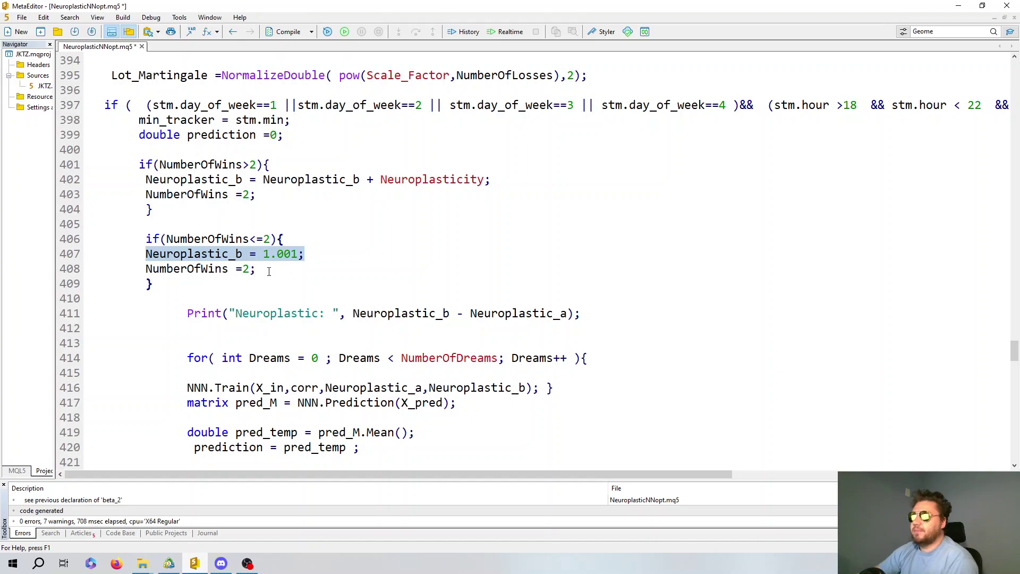
pyautogui.moveTo(256, 269); pyautogui.dragTo(201, 268)
pyautogui.scroll(-1, 315, 278)
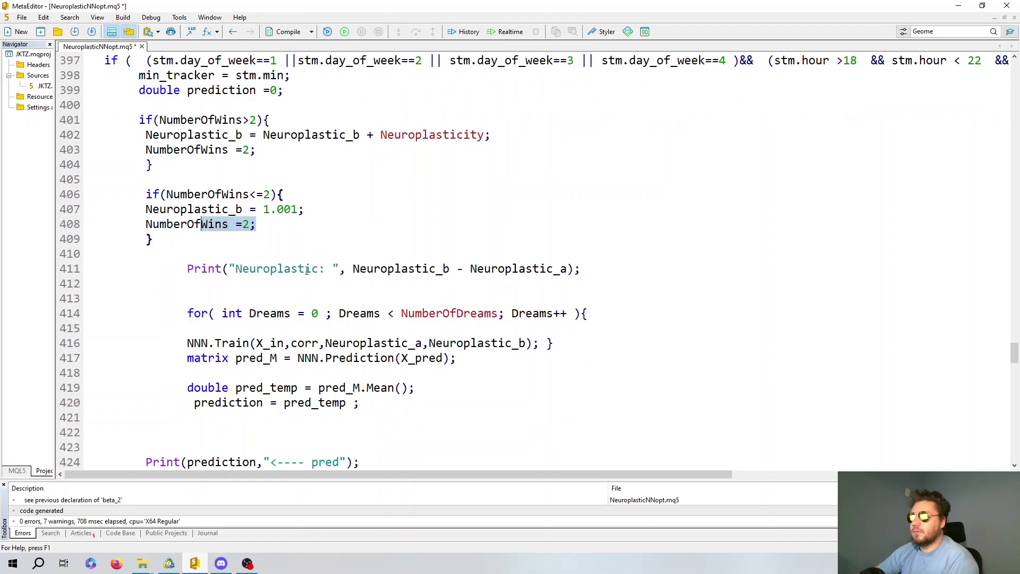
pyautogui.click(254, 150)
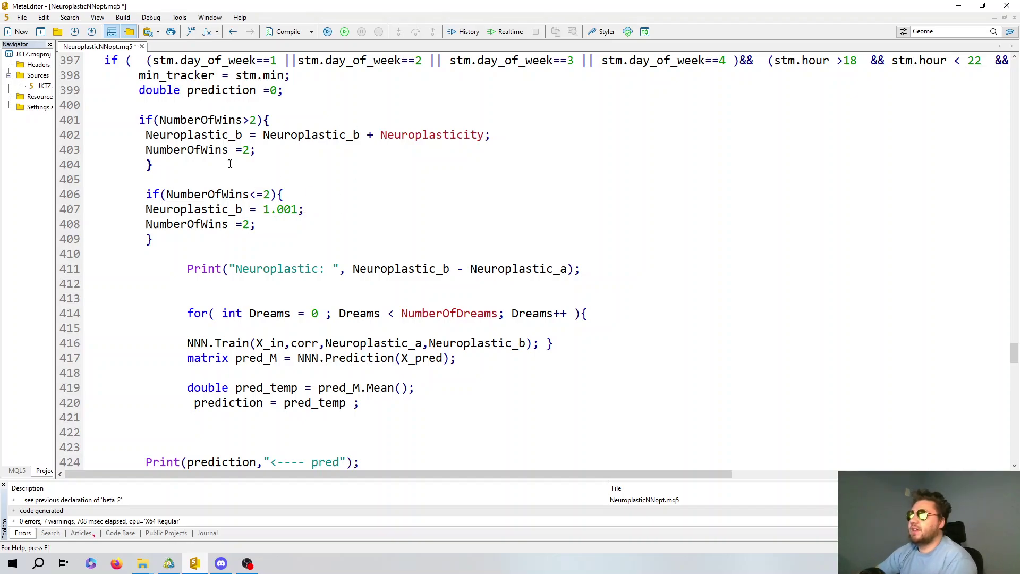
pyautogui.scroll(-1, 295, 130)
pyautogui.scroll(2, 293, 132)
pyautogui.scroll(-1, 302, 154)
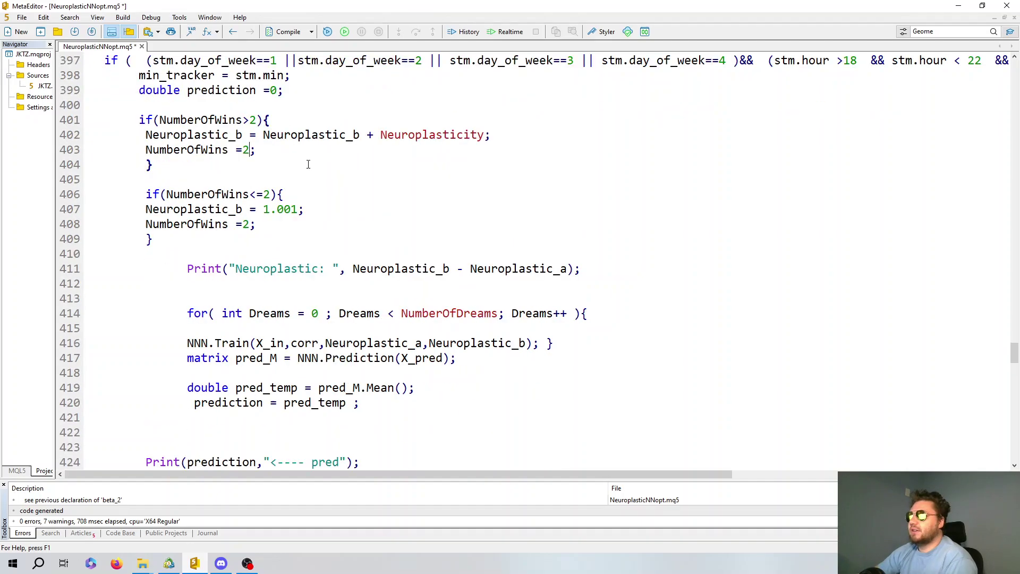
pyautogui.scroll(-2, 312, 203)
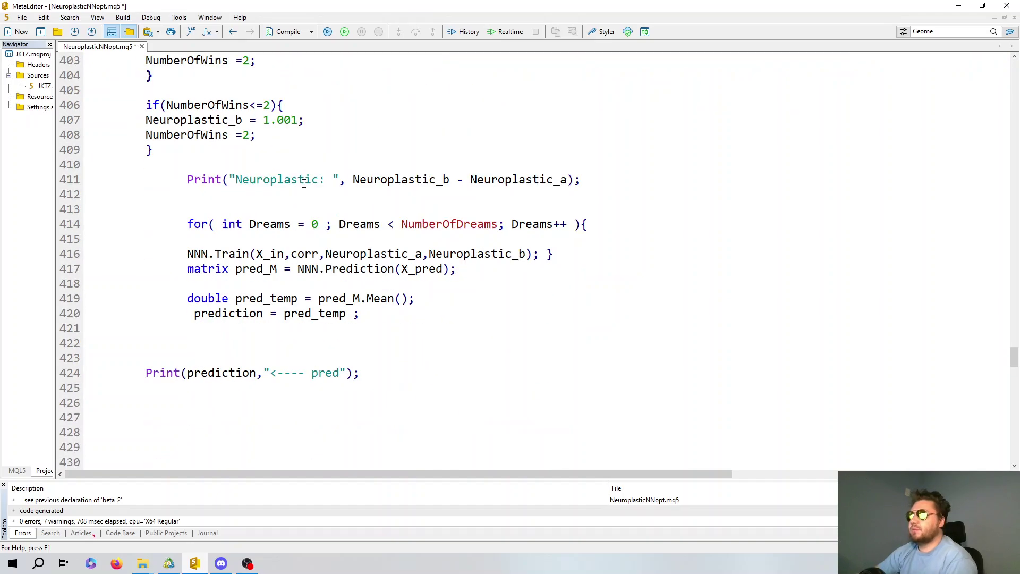
pyautogui.scroll(1, 272, 179)
pyautogui.scroll(-2, 272, 180)
pyautogui.scroll(3, 220, 96)
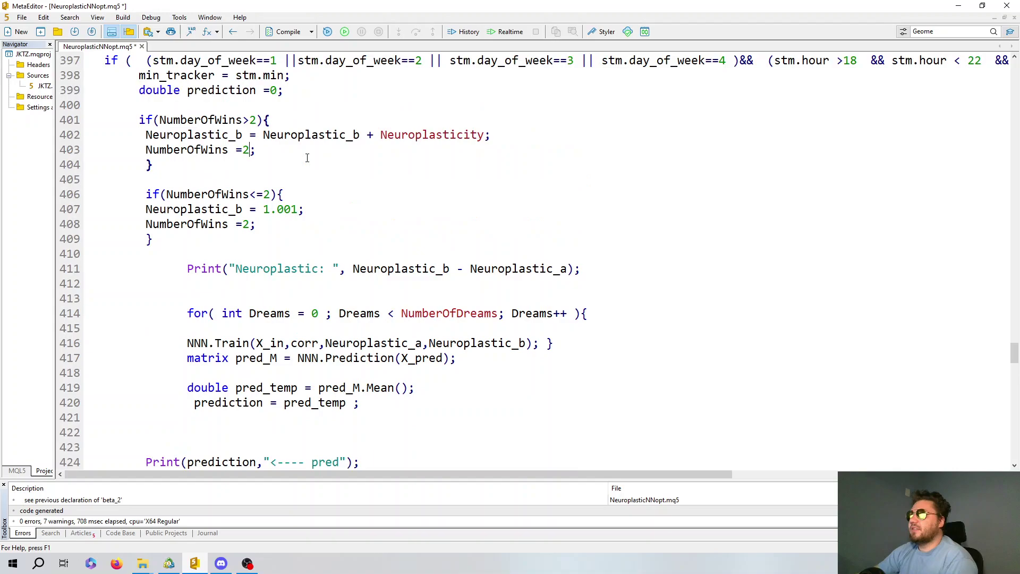
pyautogui.scroll(2, 312, 250)
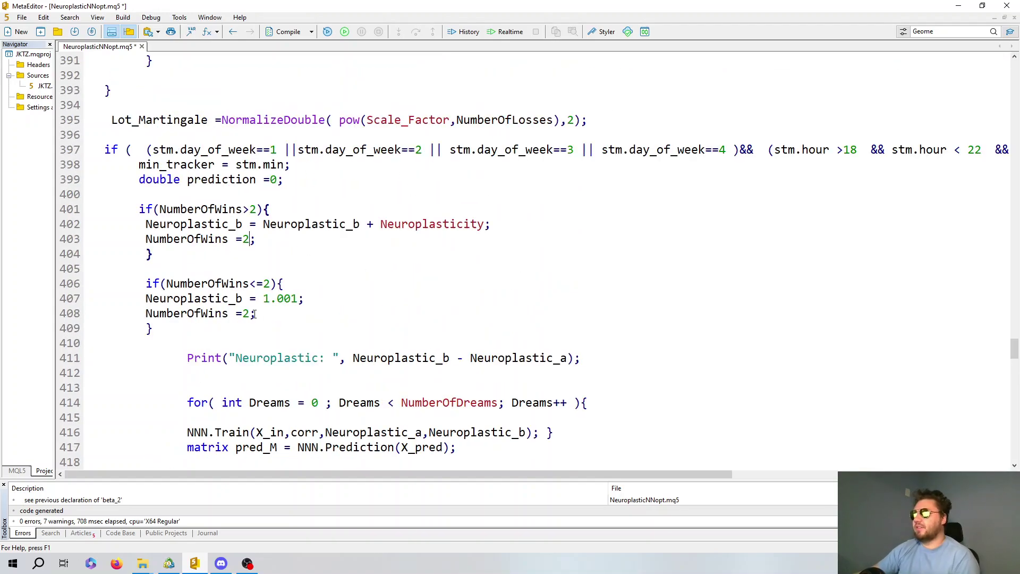
pyautogui.click(247, 239)
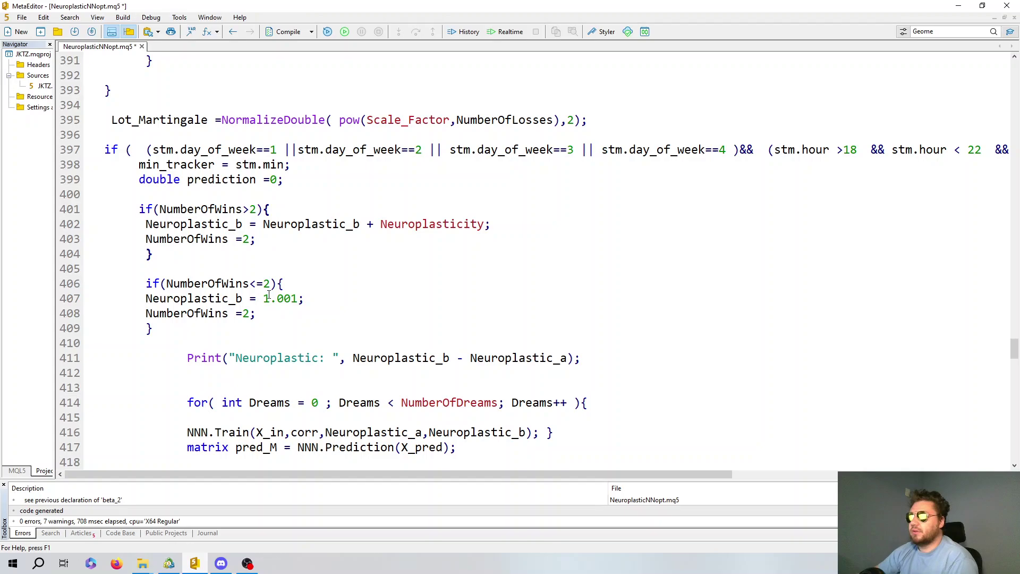
pyautogui.scroll(-3, 337, 269)
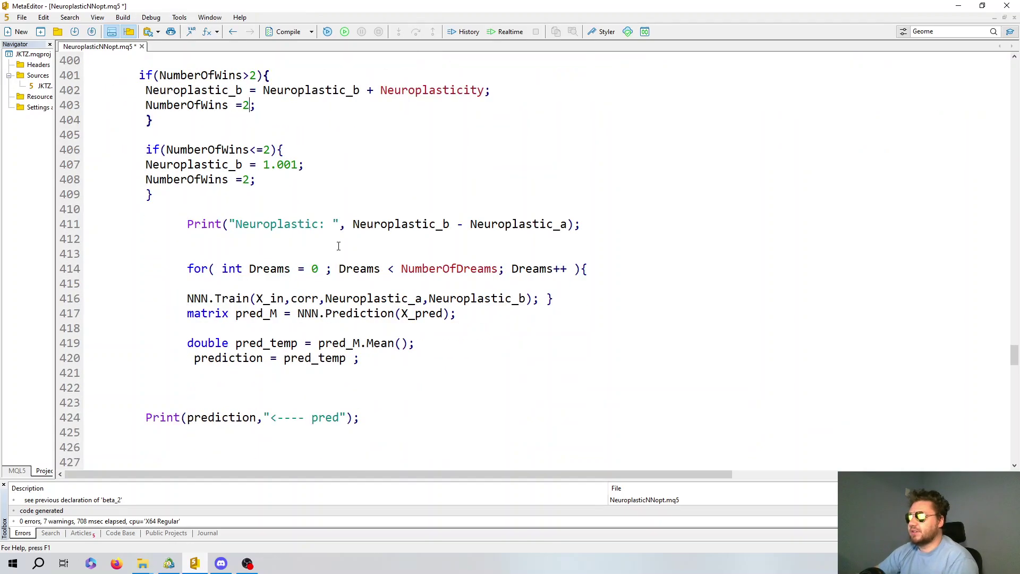
pyautogui.scroll(-1, 338, 246)
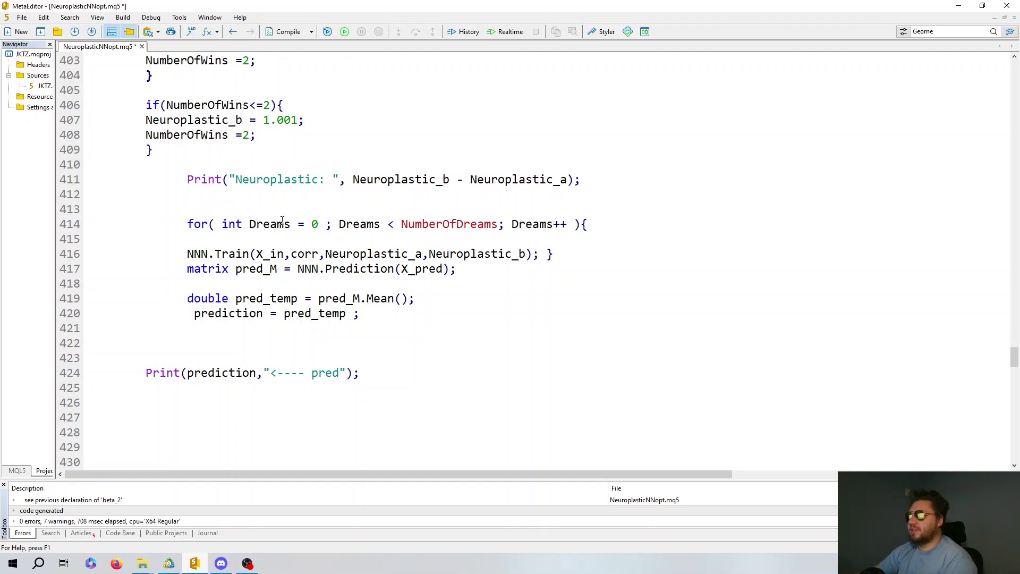
pyautogui.scroll(-1, 282, 221)
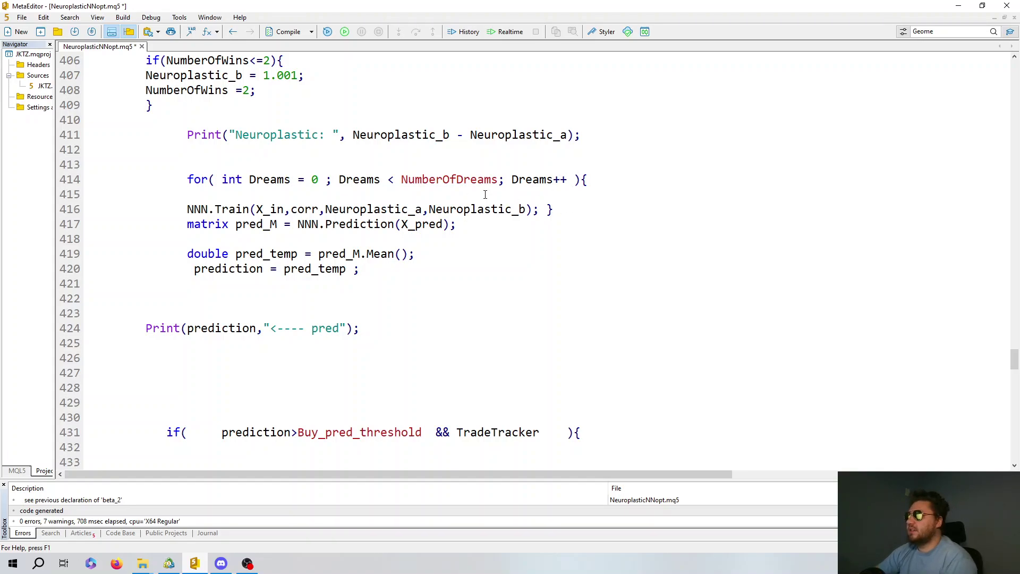
pyautogui.moveTo(187, 208)
pyautogui.mouseDown()
pyautogui.moveTo(547, 209)
pyautogui.moveTo(215, 179)
pyautogui.mouseUp()
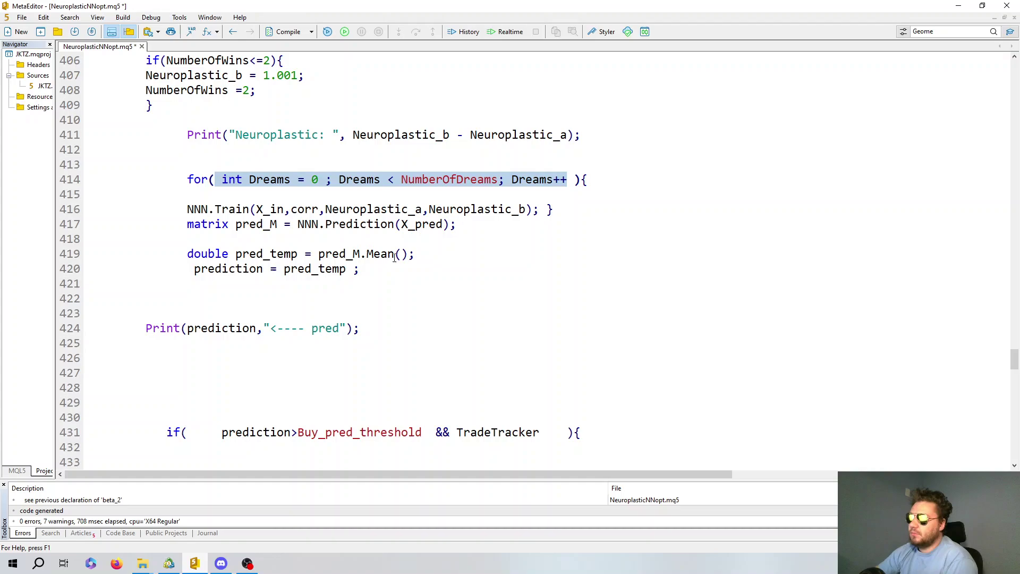
pyautogui.scroll(-1, 266, 183)
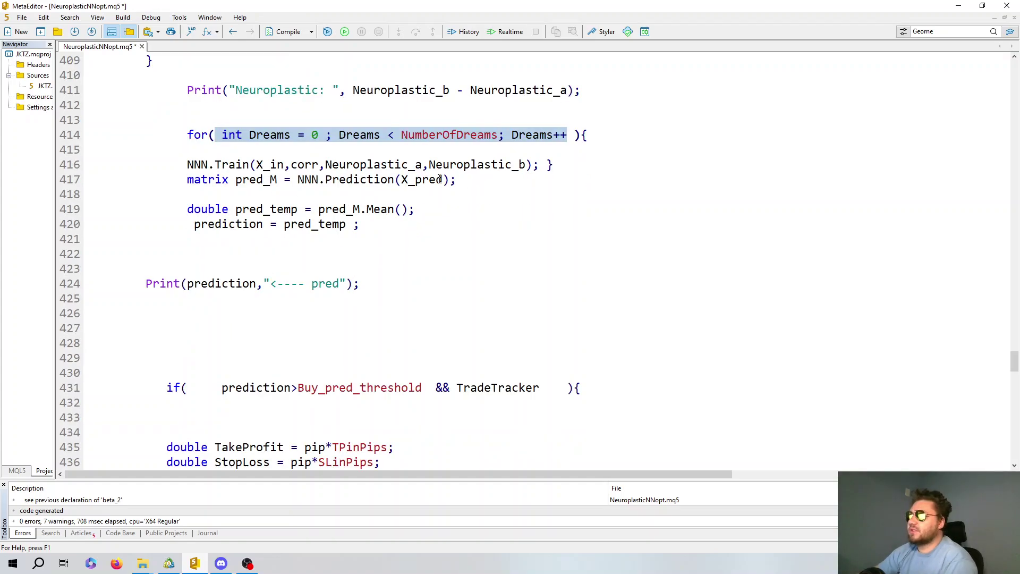
pyautogui.moveTo(456, 179); pyautogui.dragTo(297, 179)
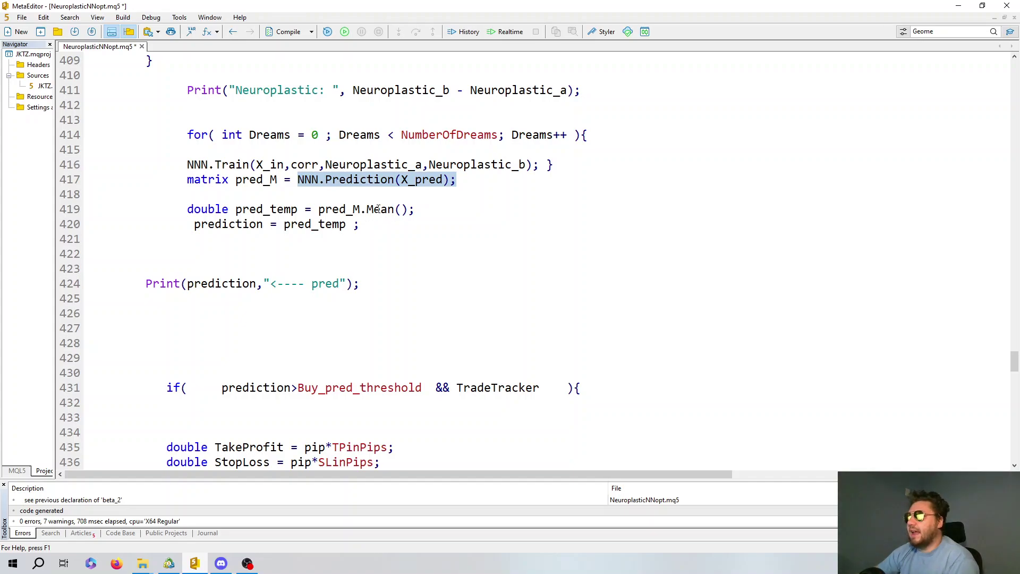
pyautogui.moveTo(417, 209); pyautogui.dragTo(304, 209)
pyautogui.moveTo(367, 224)
pyautogui.mouseDown()
pyautogui.moveTo(165, 225)
pyautogui.moveTo(205, 228)
pyautogui.mouseUp()
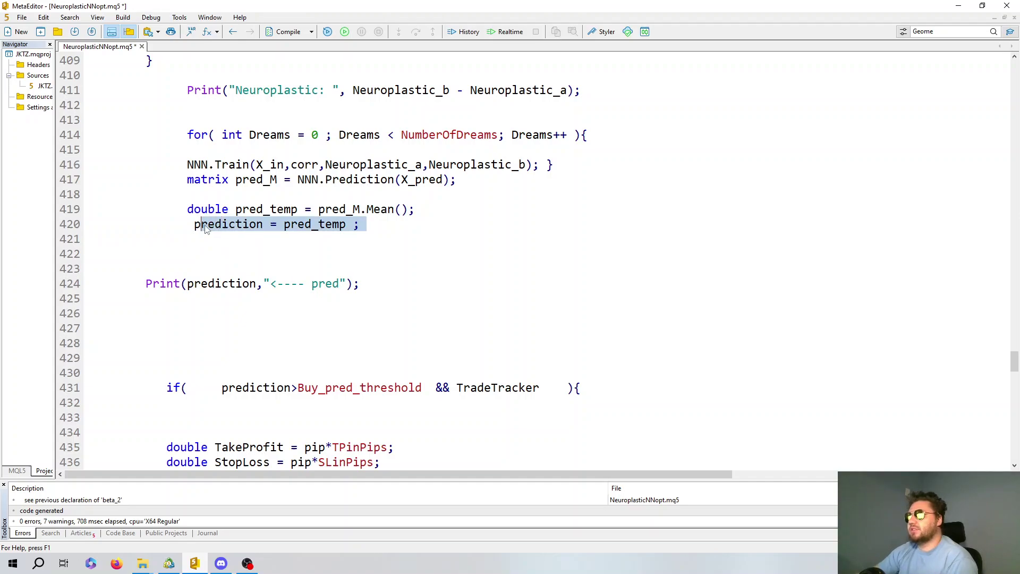
pyautogui.scroll(2, 239, 241)
pyautogui.scroll(-3, 239, 242)
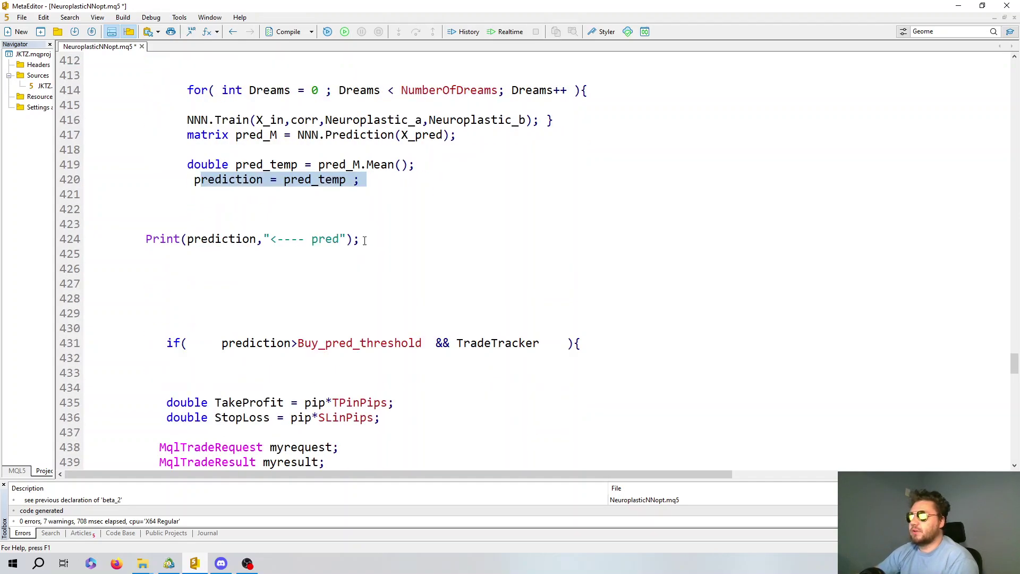
pyautogui.moveTo(365, 241); pyautogui.dragTo(132, 240)
pyautogui.scroll(-2, 341, 262)
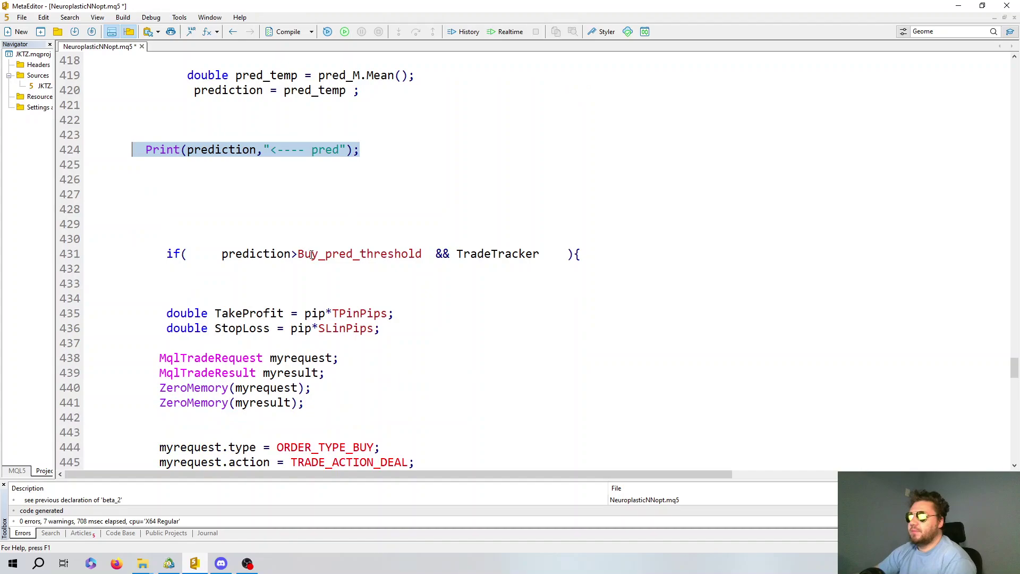
pyautogui.scroll(-1, 312, 255)
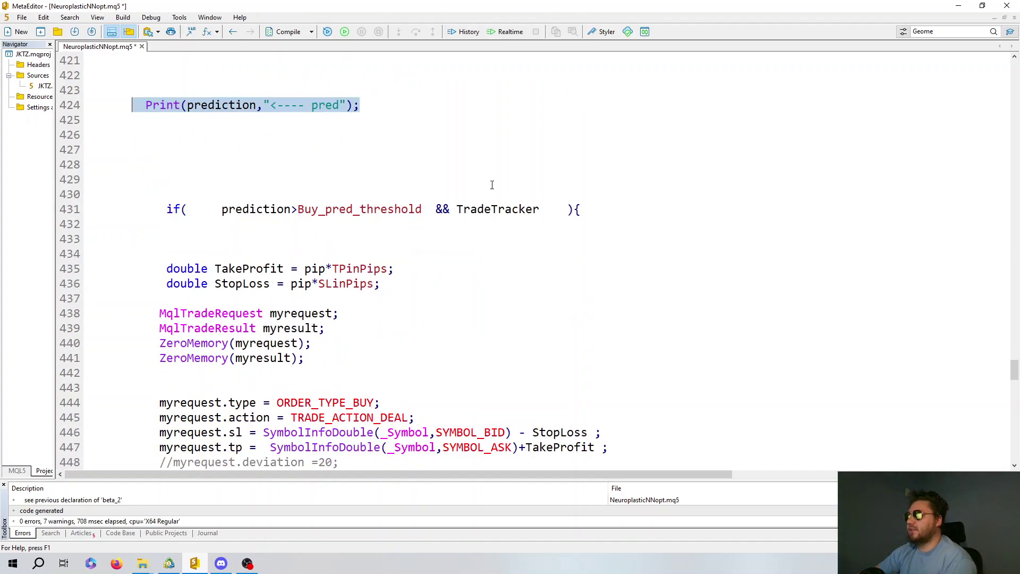
pyautogui.scroll(-1, 457, 200)
pyautogui.scroll(-4, 436, 200)
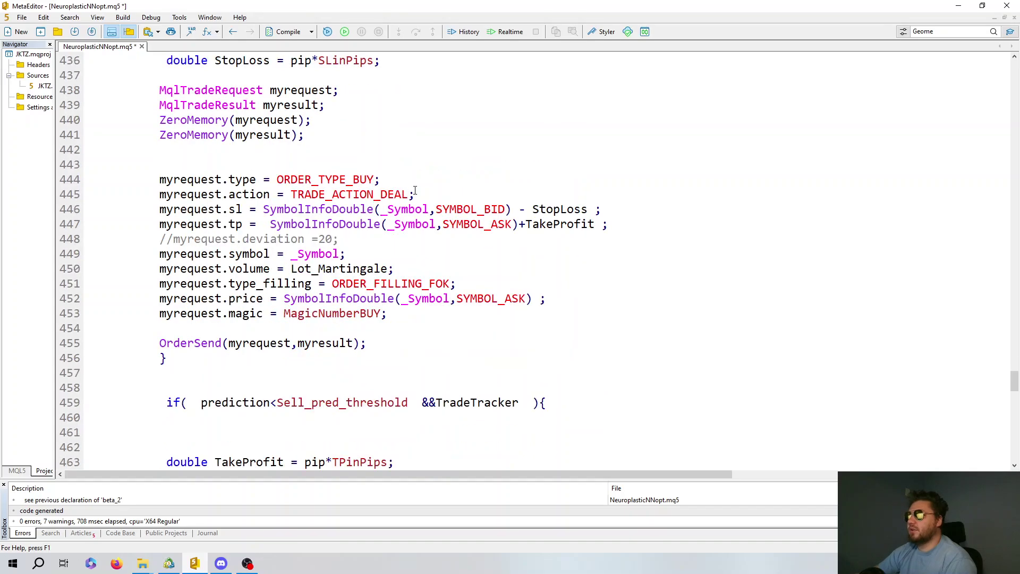
pyautogui.scroll(-2, 417, 189)
pyautogui.scroll(-3, 417, 189)
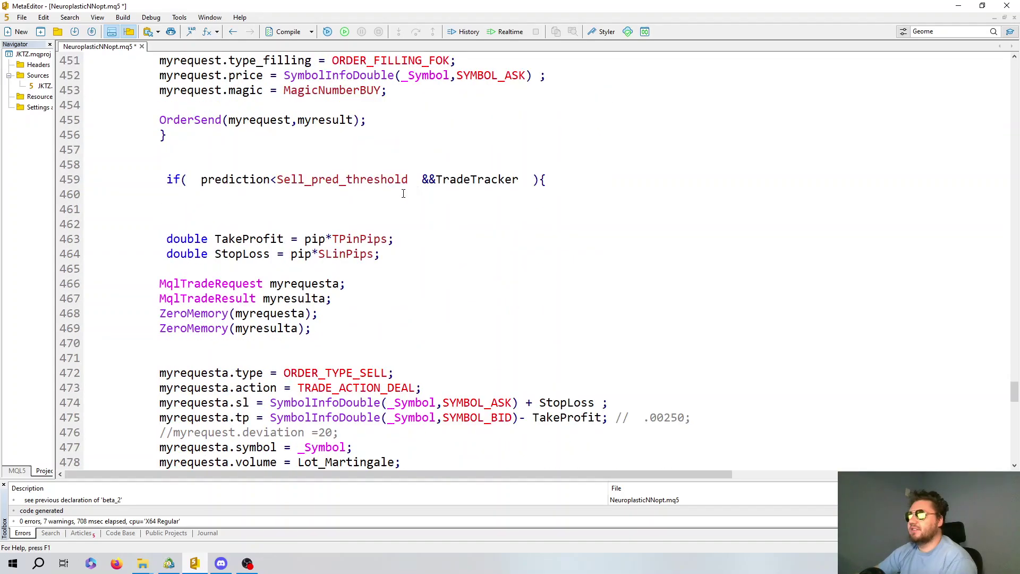
pyautogui.scroll(-2, 415, 170)
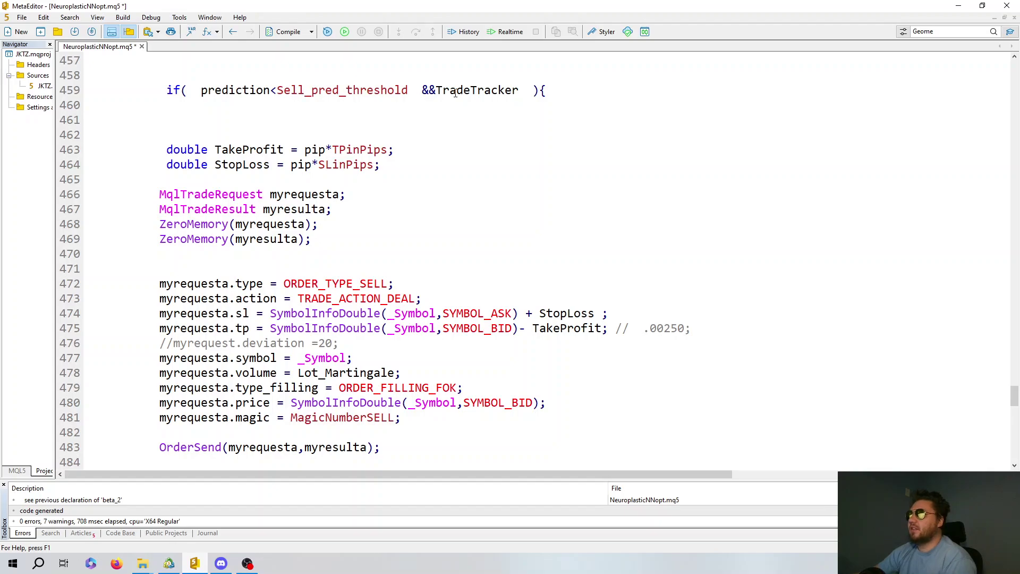
pyautogui.scroll(-2, 454, 142)
pyautogui.scroll(-3, 454, 142)
pyautogui.scroll(-4, 454, 145)
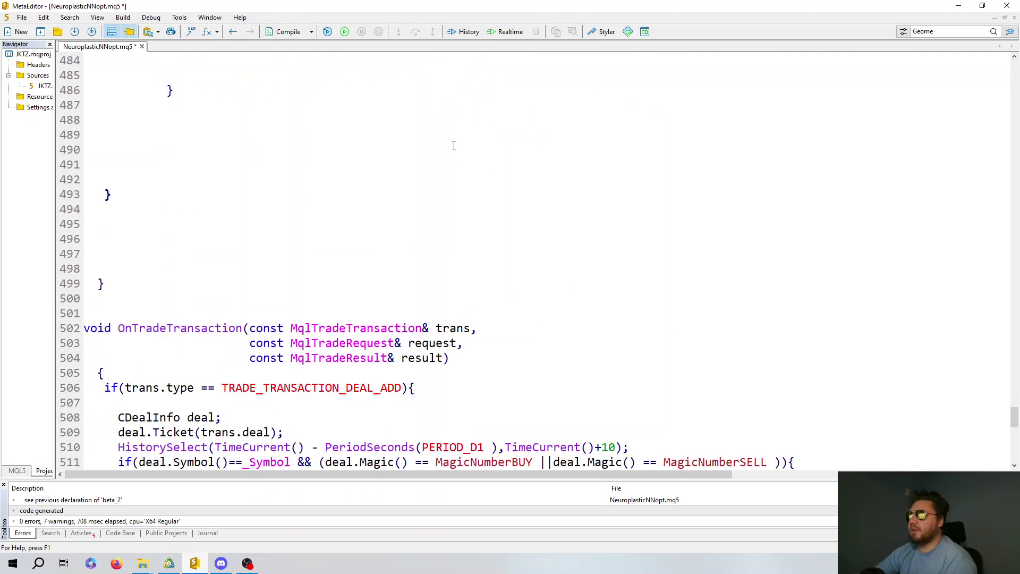
pyautogui.scroll(-4, 454, 145)
pyautogui.scroll(-1, 457, 142)
pyautogui.scroll(-1, 461, 140)
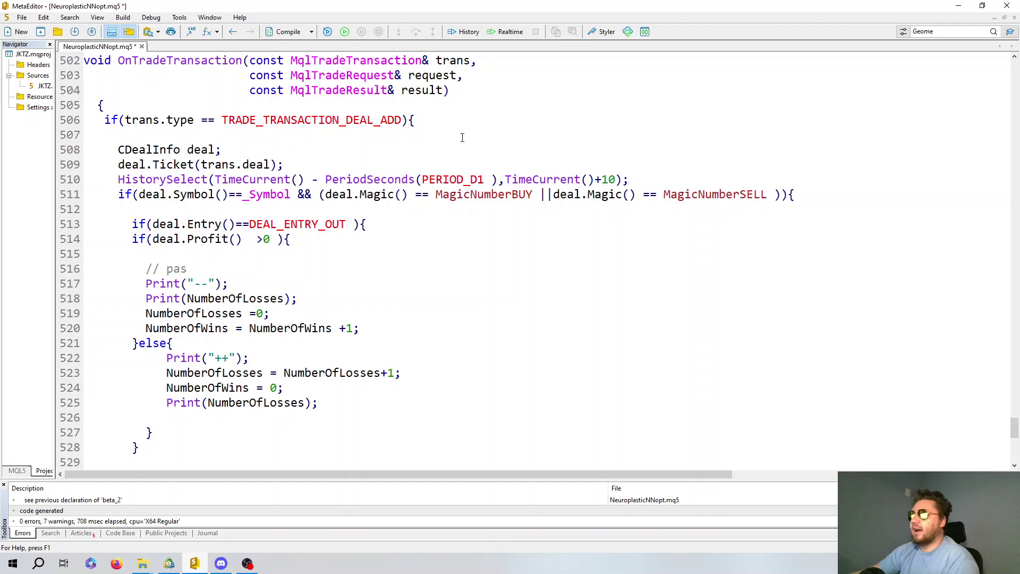
pyautogui.scroll(4, 392, 142)
pyautogui.scroll(-3, 121, 80)
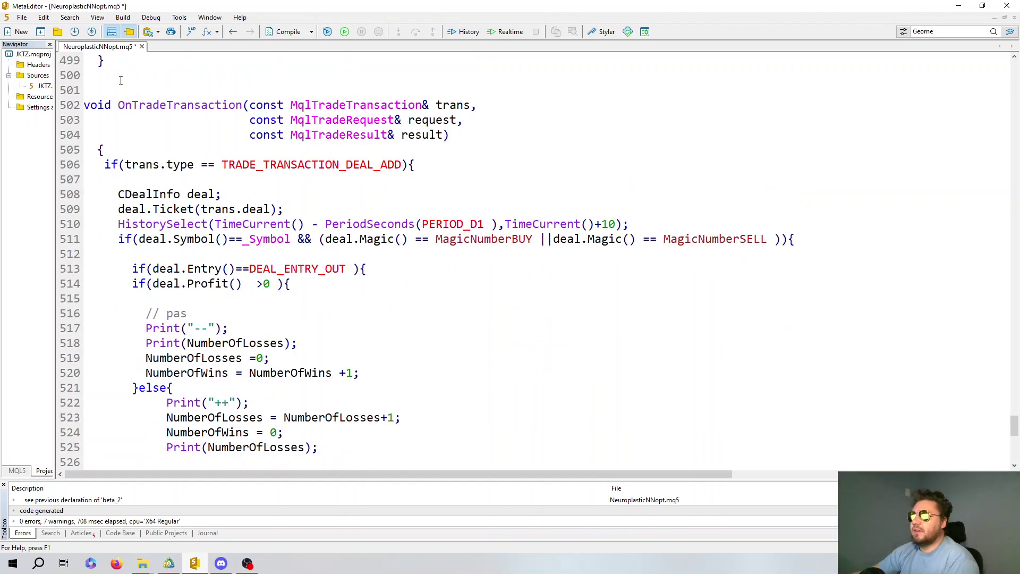
pyautogui.scroll(-2, 446, 118)
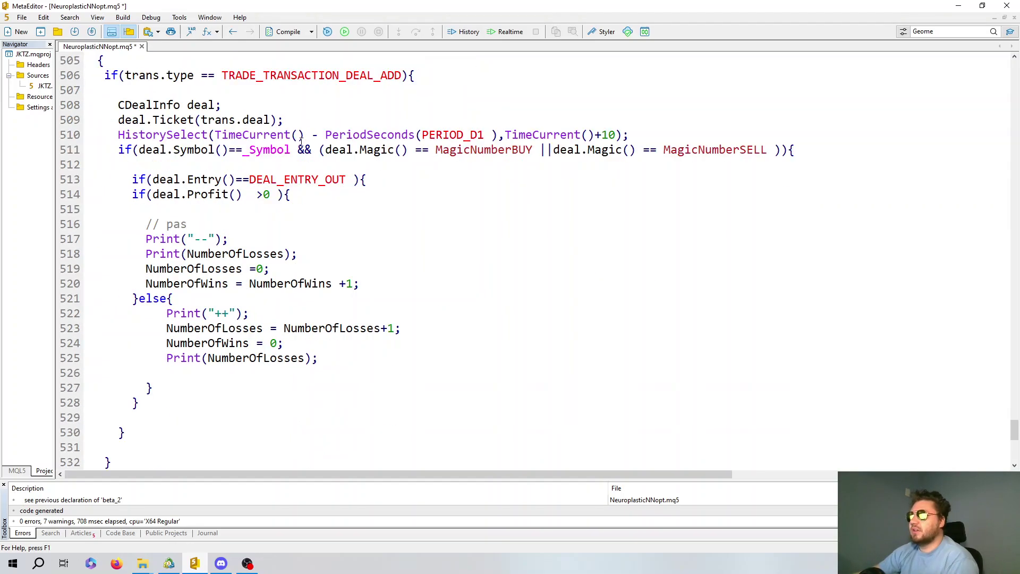
pyautogui.scroll(1, 300, 195)
pyautogui.scroll(-1, 349, 226)
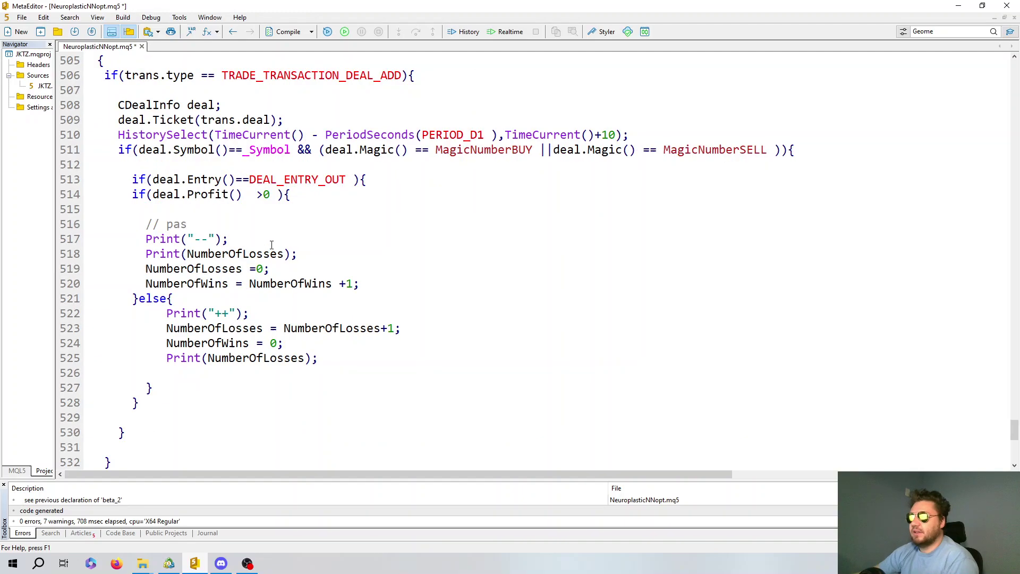
pyautogui.scroll(2, 383, 258)
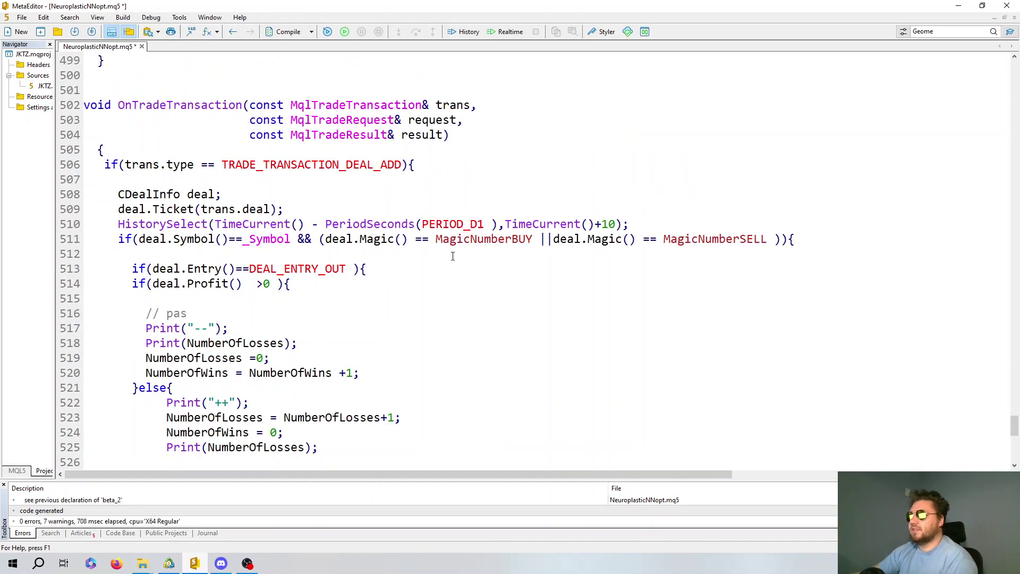
pyautogui.scroll(-1, 451, 256)
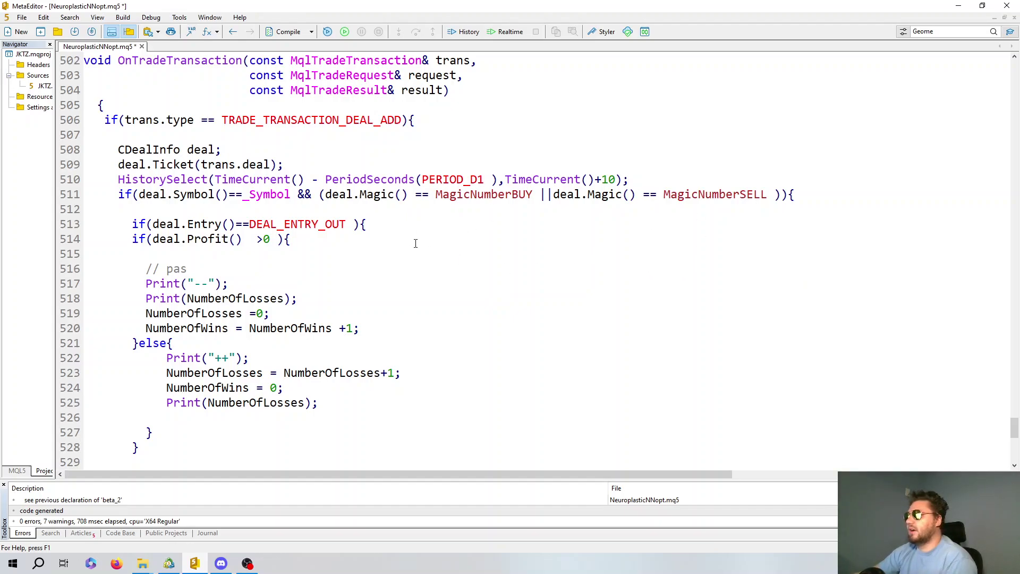
pyautogui.scroll(-1, 314, 231)
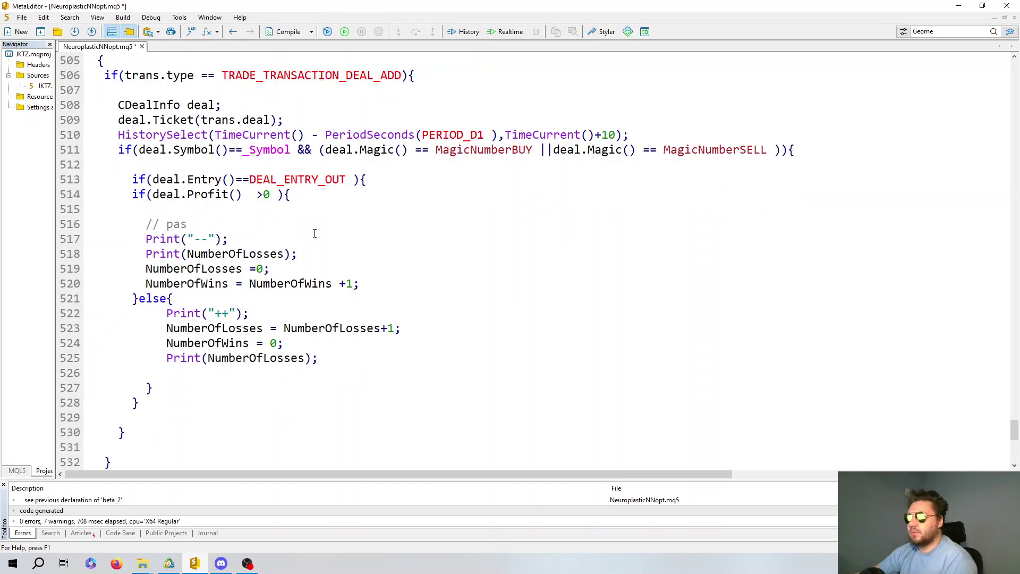
pyautogui.scroll(-2, 315, 233)
pyautogui.scroll(2, 315, 234)
pyautogui.scroll(3, 399, 227)
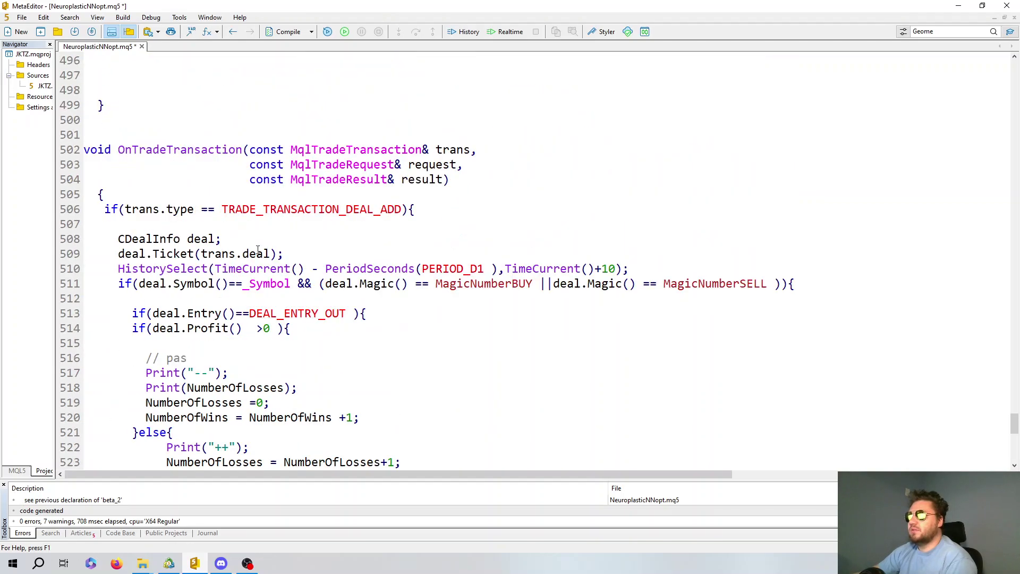
pyautogui.scroll(1, 319, 239)
pyautogui.scroll(1, 335, 240)
pyautogui.scroll(-2, 340, 237)
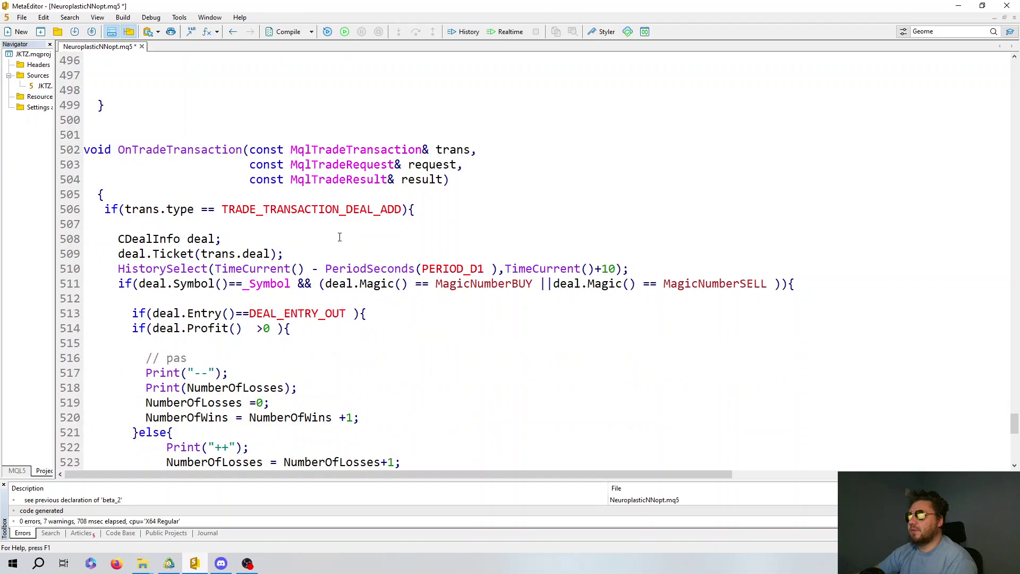
pyautogui.scroll(-2, 356, 228)
pyautogui.scroll(10, 363, 226)
pyautogui.scroll(3, 363, 225)
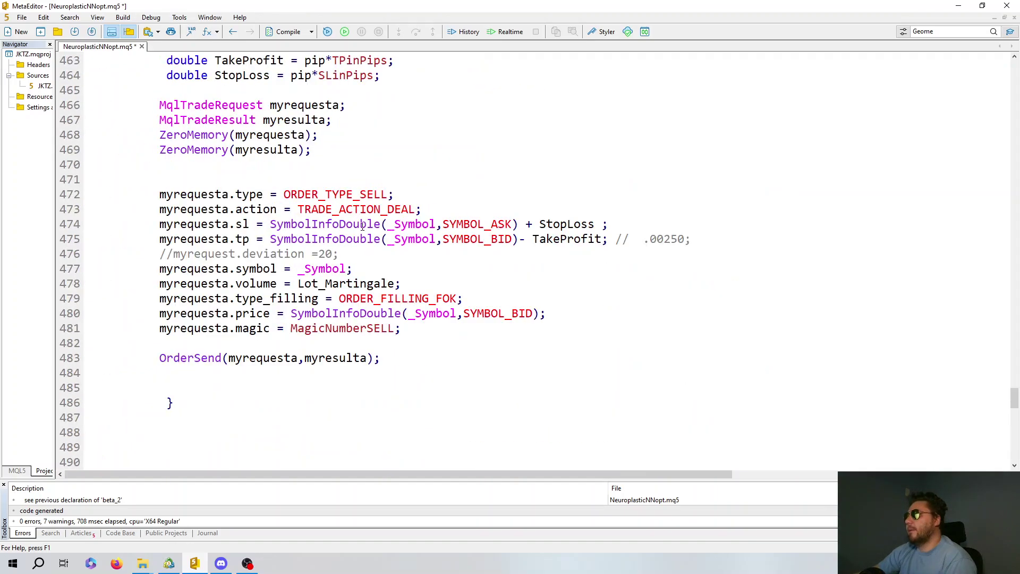
pyautogui.scroll(8, 363, 225)
pyautogui.scroll(5, 363, 226)
pyautogui.scroll(7, 363, 225)
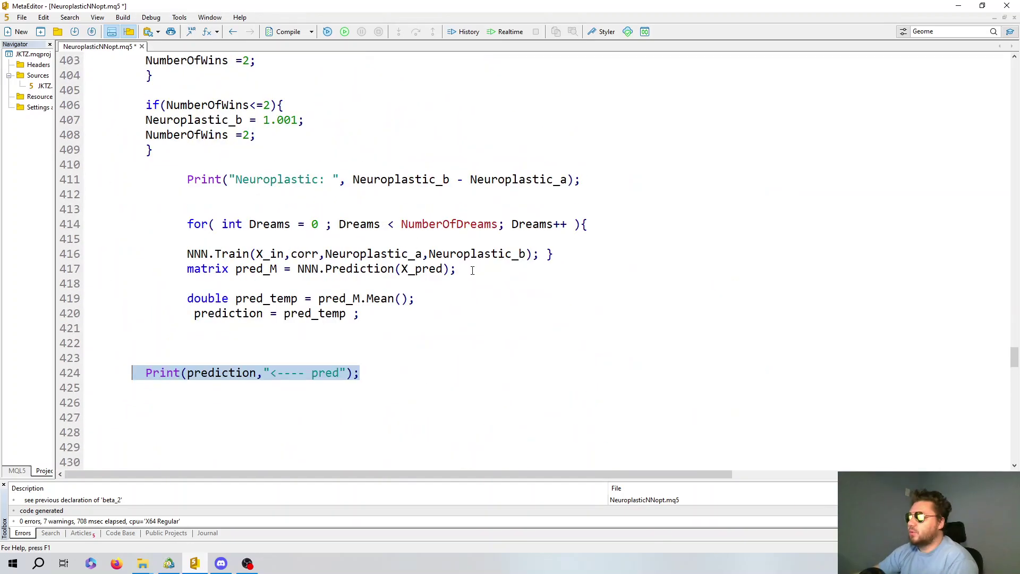
pyautogui.click(455, 295)
pyautogui.scroll(5, 316, 287)
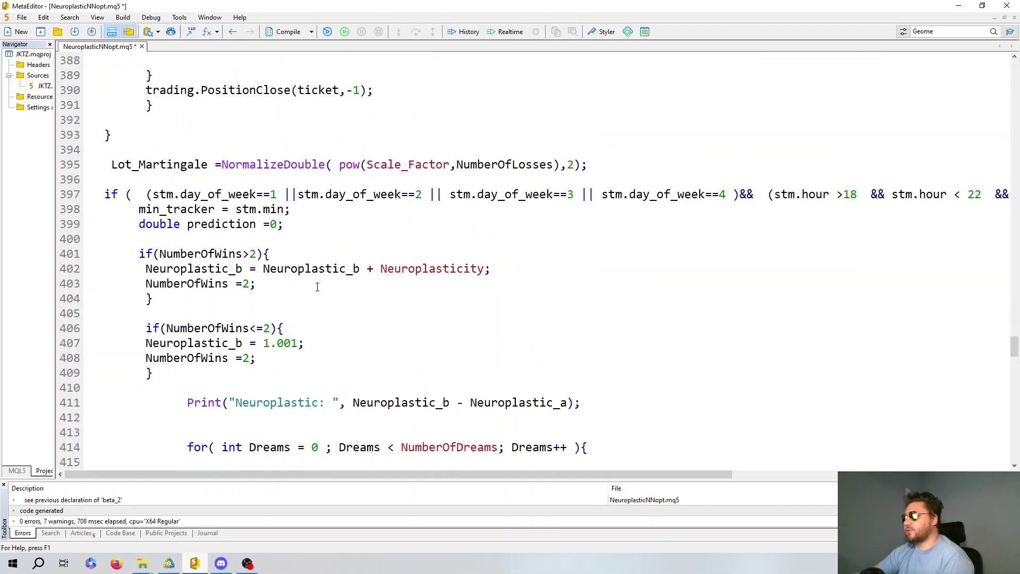
pyautogui.click(249, 285)
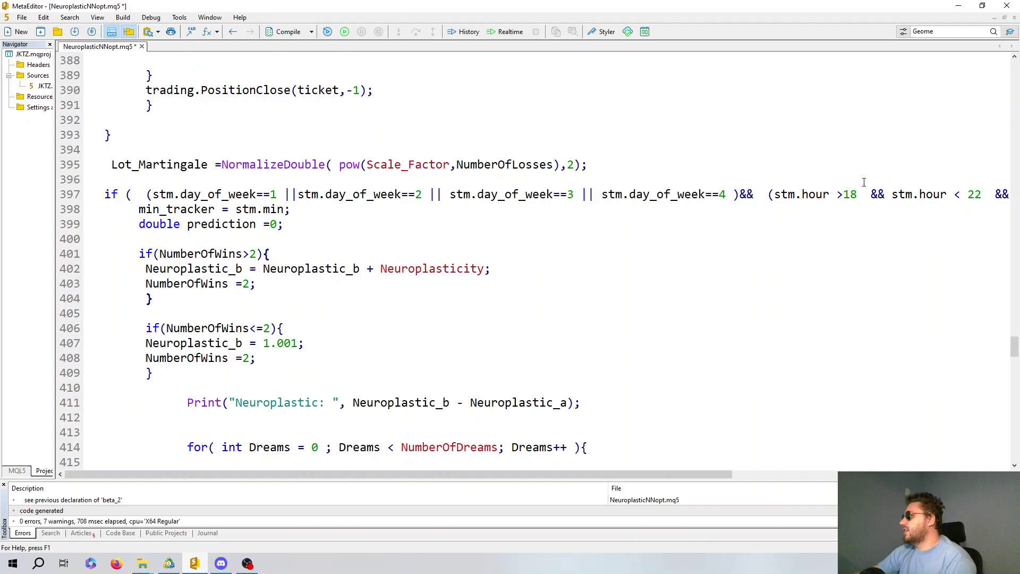
pyautogui.click(857, 196)
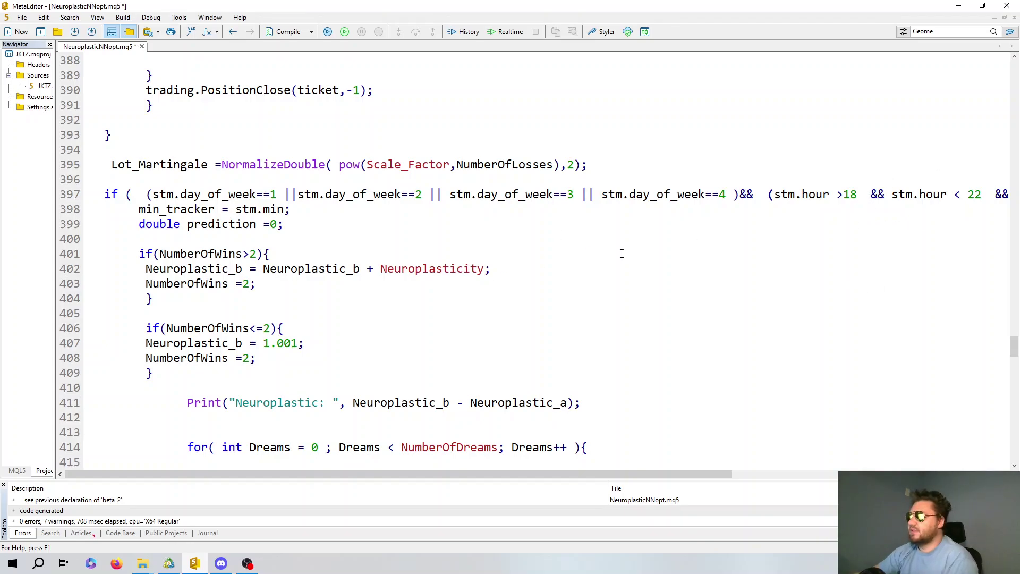
pyautogui.scroll(2, 622, 254)
pyautogui.scroll(-1, 509, 227)
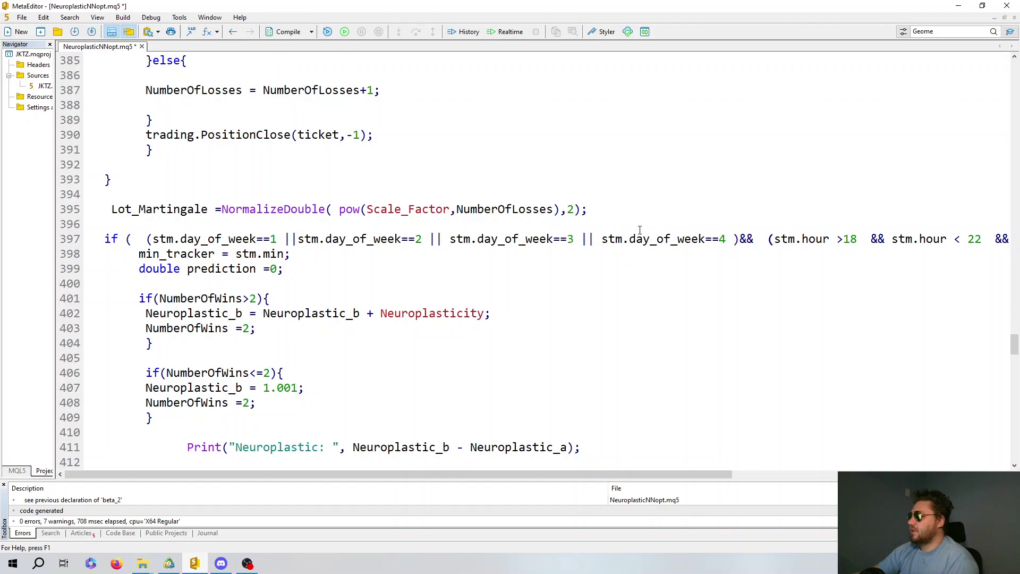
pyautogui.scroll(8, 500, 240)
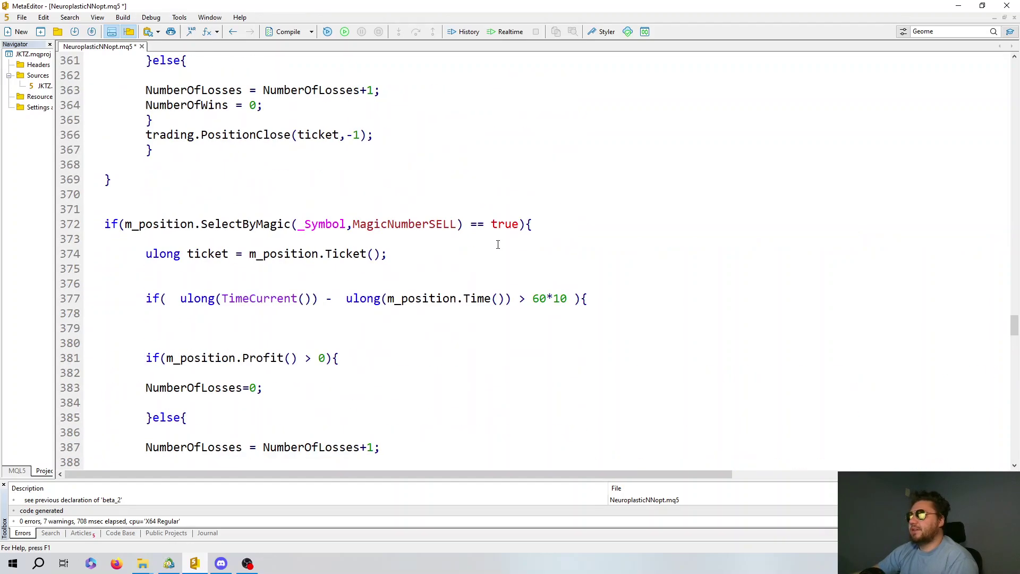
pyautogui.scroll(1, 499, 241)
pyautogui.scroll(5, 499, 240)
pyautogui.scroll(6, 499, 240)
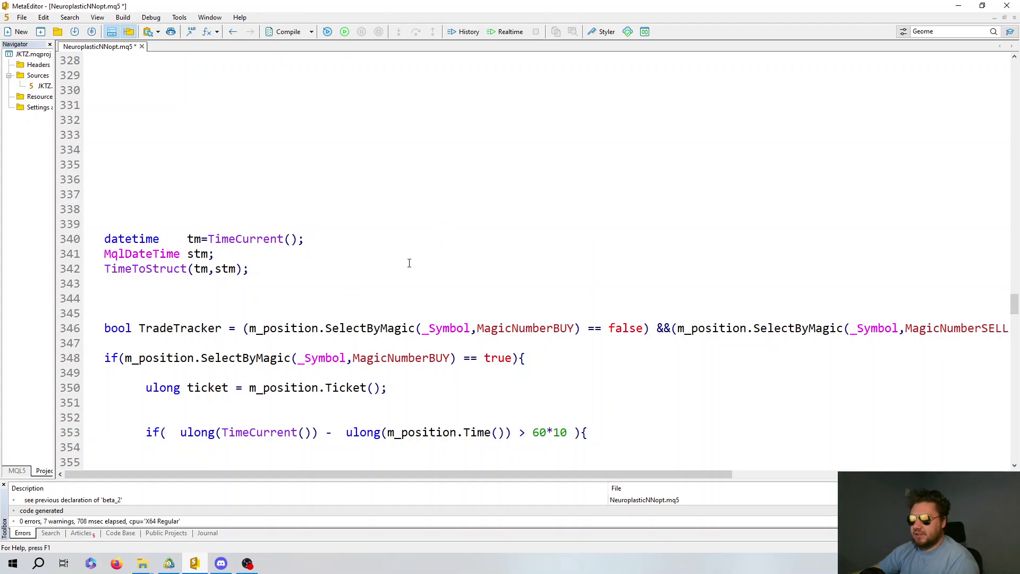
# Back in MetaTrader 5, glance over the Inputs ranges, then reopen the profit-ranked pass list led by 250.10.
pyautogui.click(169, 563)
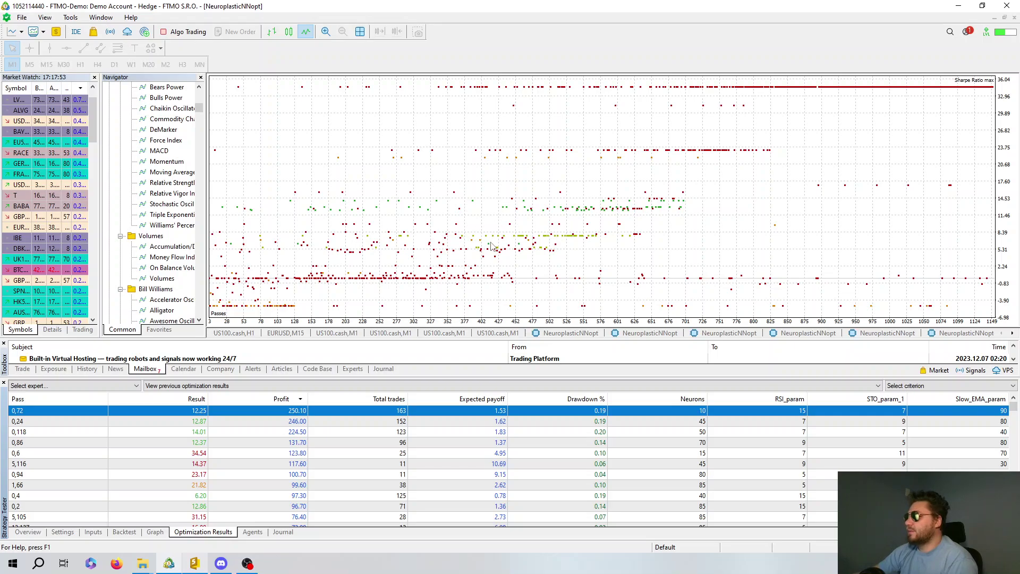
pyautogui.click(93, 532)
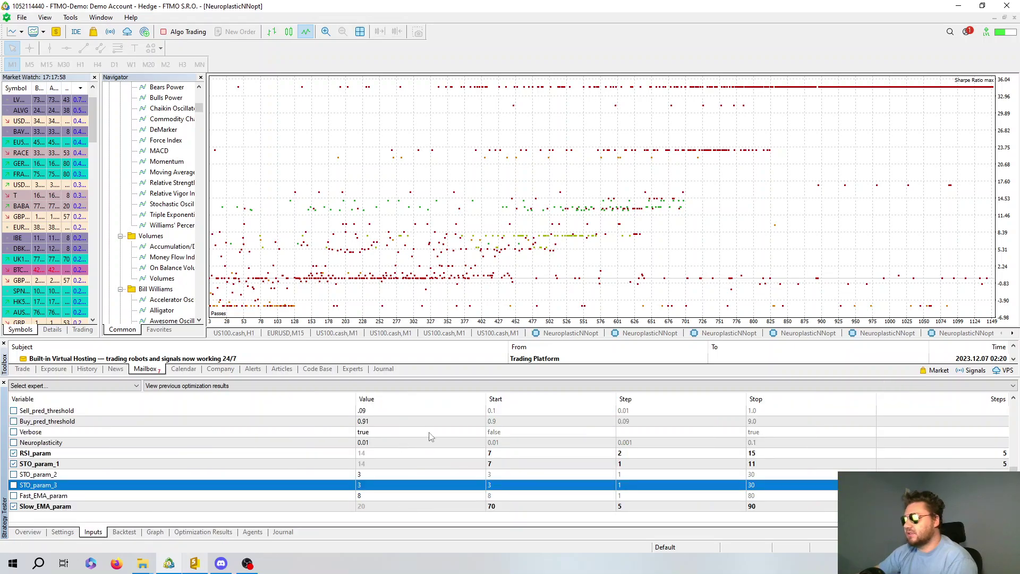
pyautogui.scroll(2, 574, 457)
pyautogui.scroll(5, 589, 460)
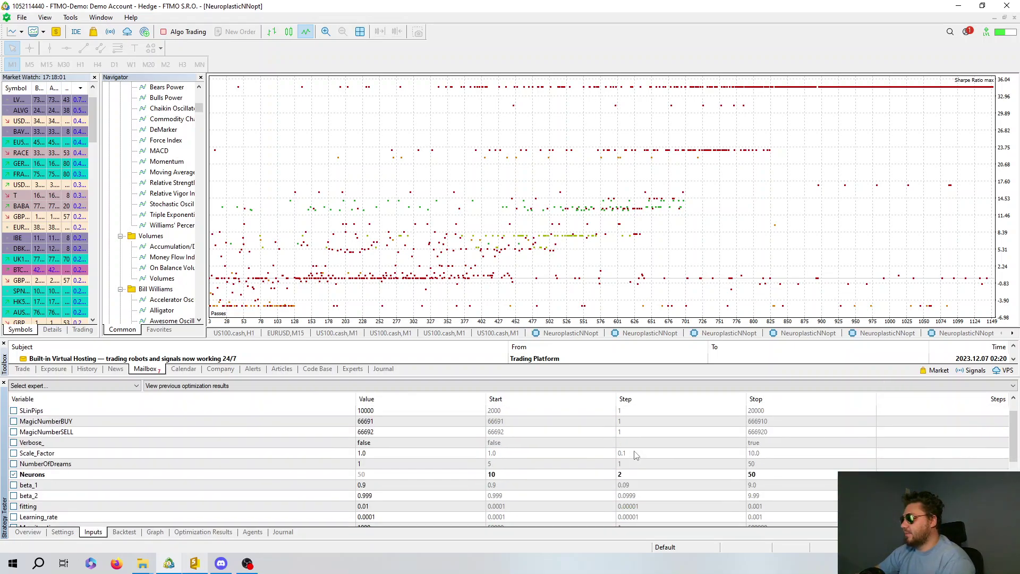
pyautogui.scroll(-2, 319, 468)
pyautogui.scroll(-2, 234, 481)
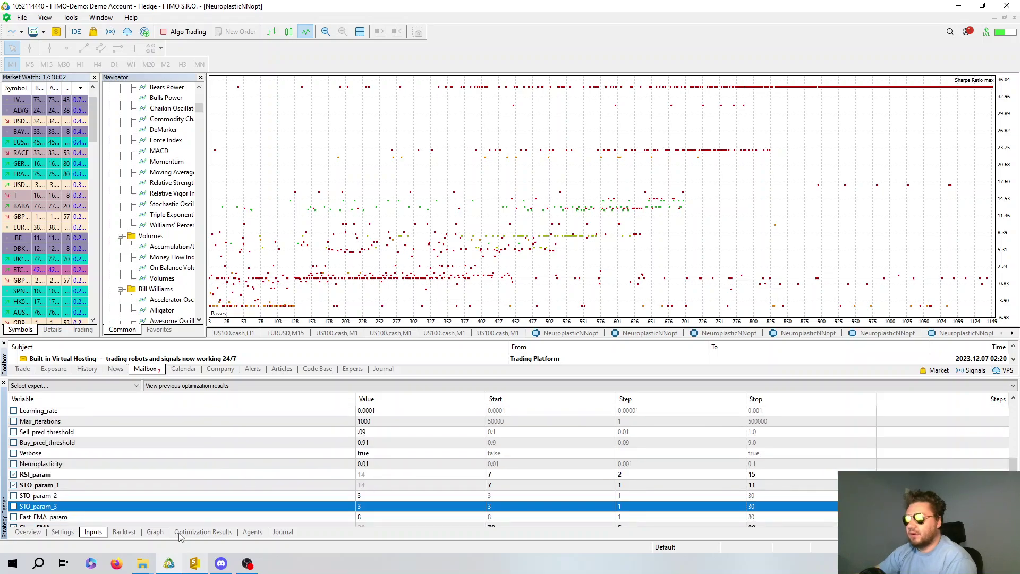
pyautogui.click(176, 533)
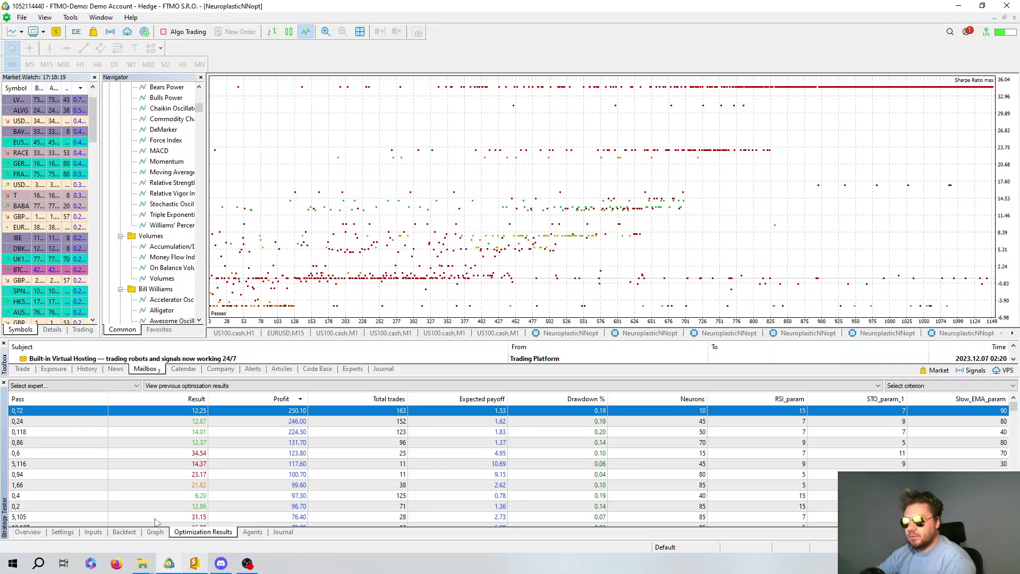
# Scroll the Inputs tab to review ranges such as RSI_param 7–15 and STO_param_1 7–11.
pyautogui.click(101, 533)
pyautogui.scroll(3, 475, 449)
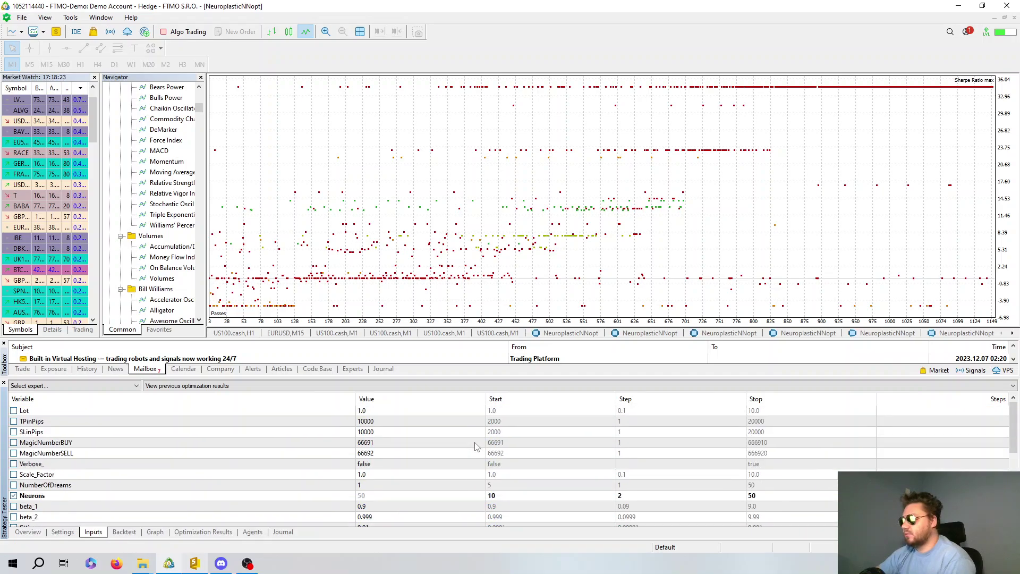
pyautogui.scroll(-3, 480, 420)
pyautogui.scroll(-5, 548, 432)
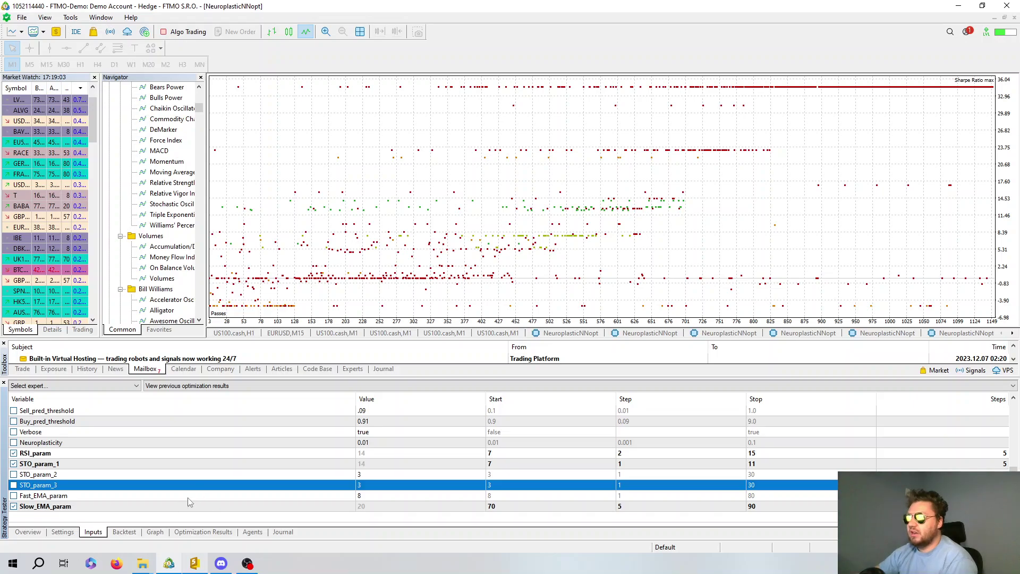
# Return to the pass table led by the 250.10 pass and check its context-menu options.
pyautogui.click(201, 532)
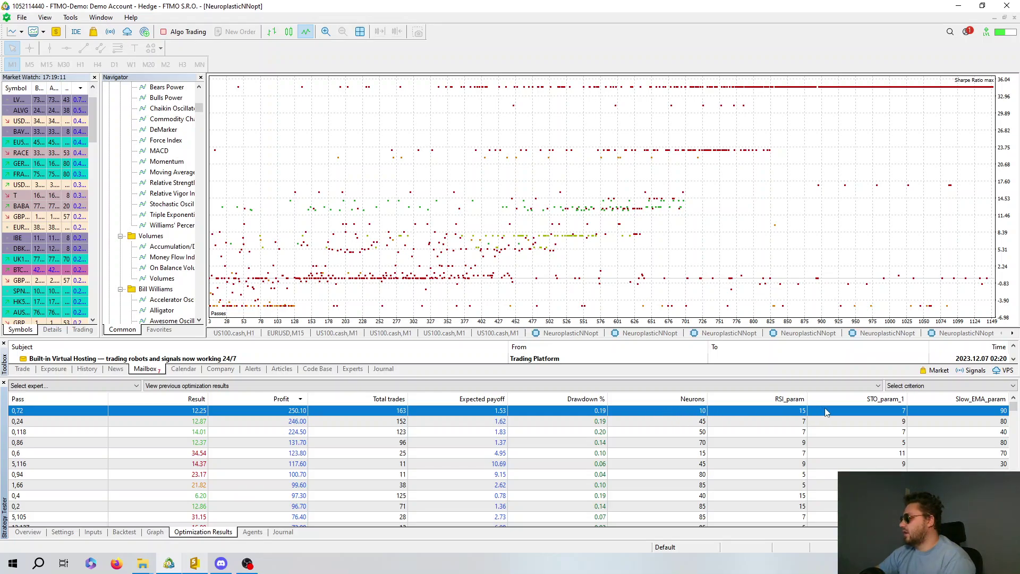
pyautogui.rightClick(774, 413)
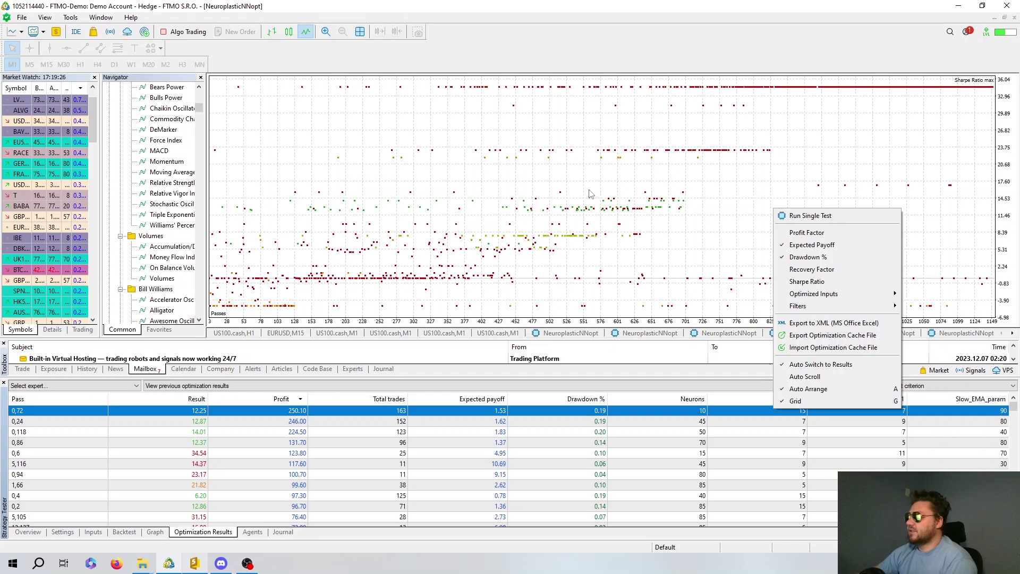
pyautogui.click(588, 185)
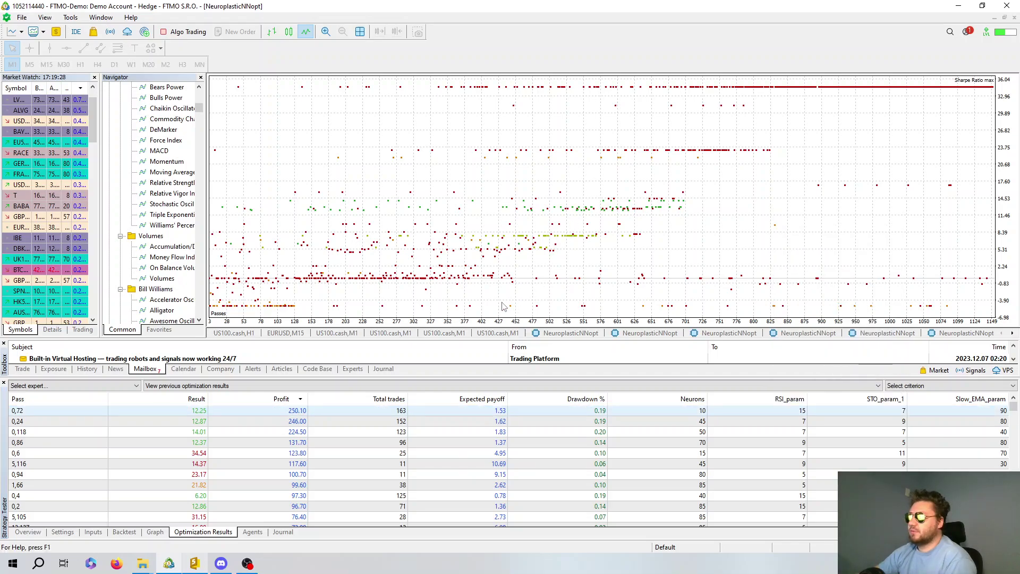